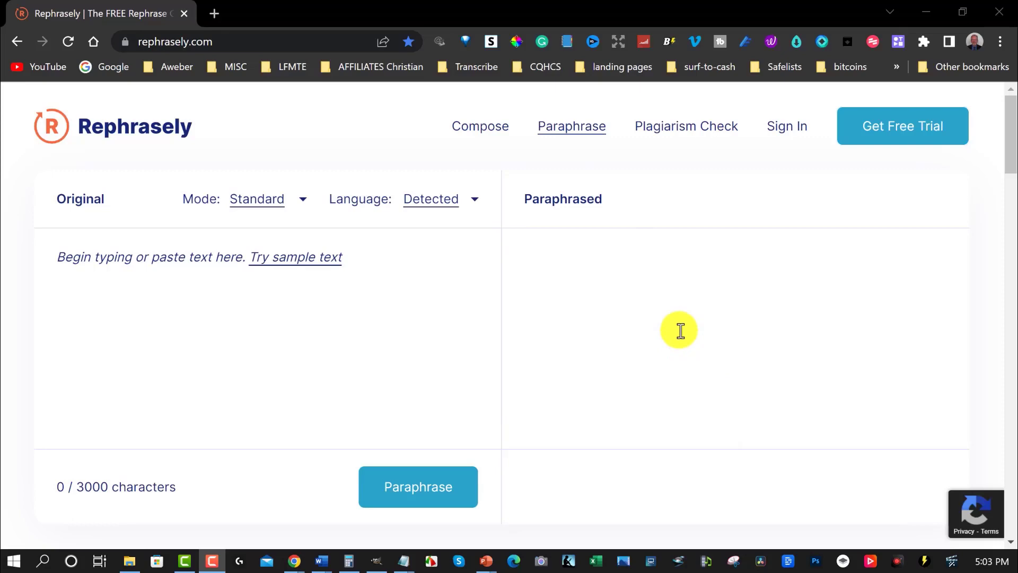
# Step: Browse the paraphrasing modes list and keep Standard mode
pyautogui.click(304, 201)
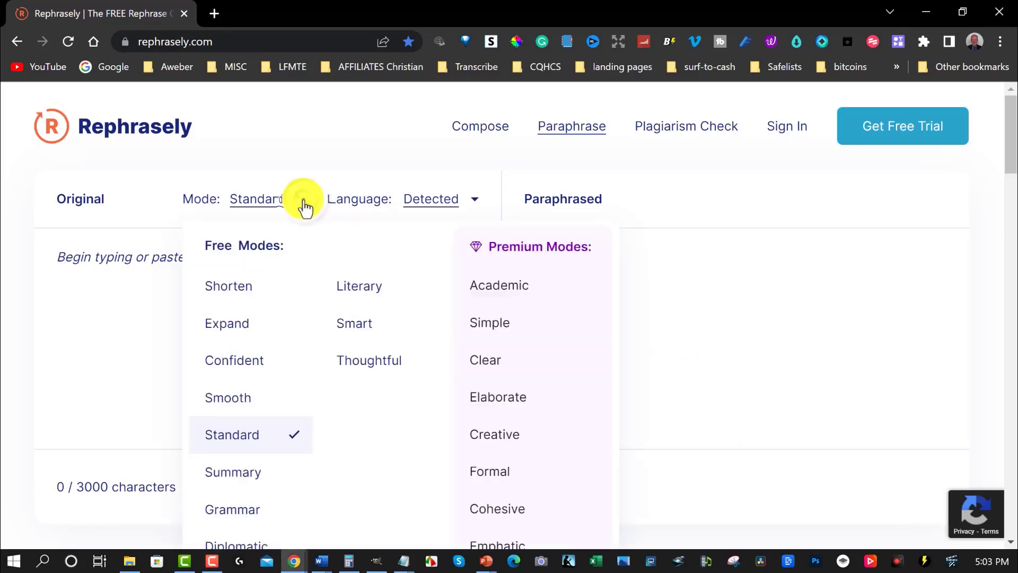
pyautogui.scroll(-3, 303, 216)
pyautogui.scroll(3, 304, 215)
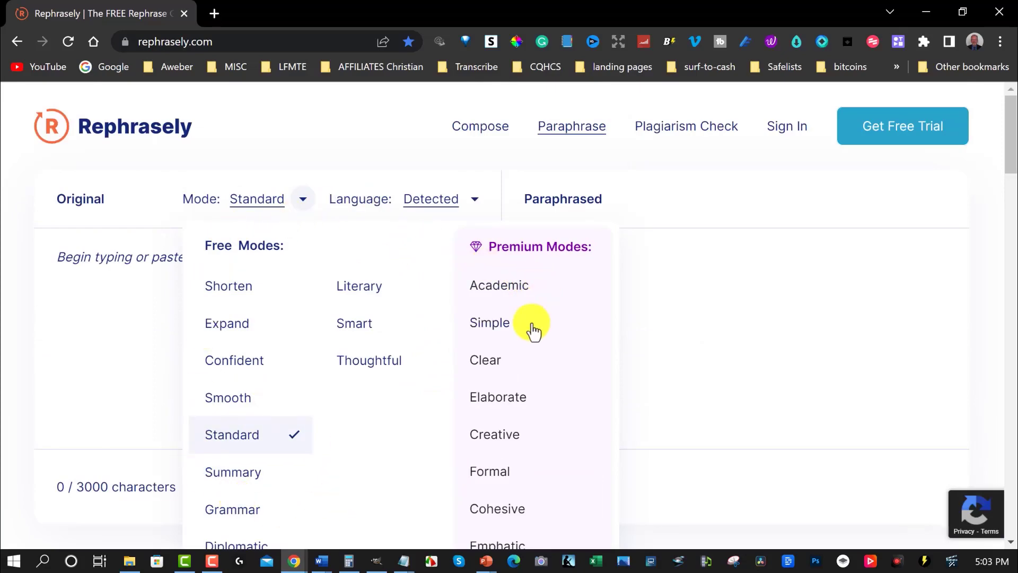
pyautogui.scroll(-3, 530, 329)
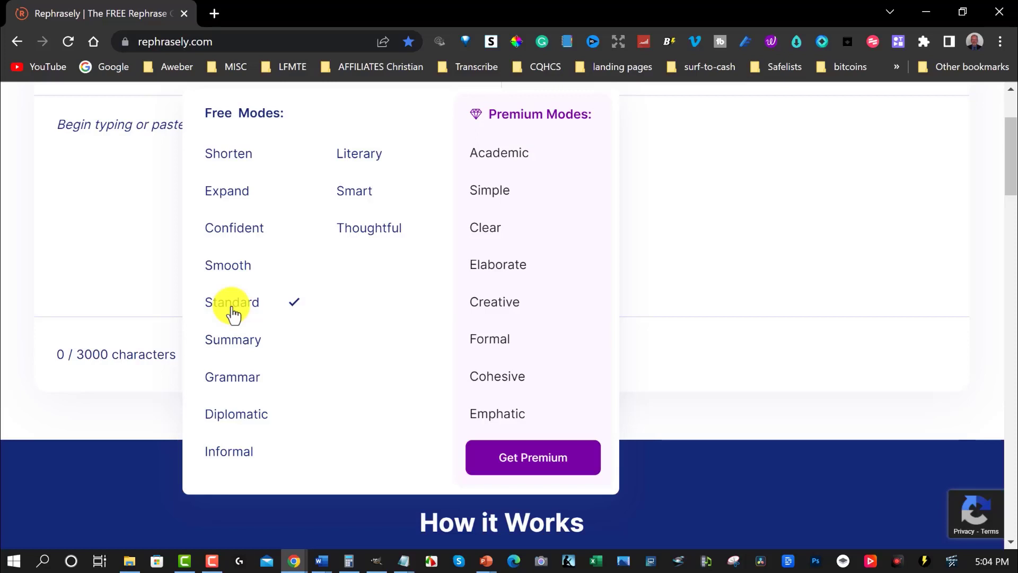
pyautogui.click(67, 218)
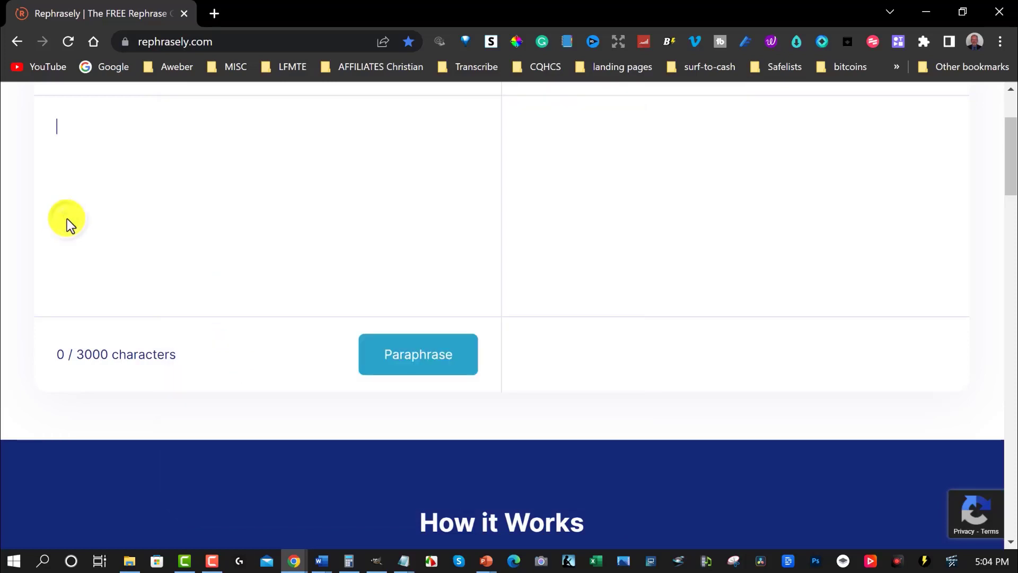
pyautogui.scroll(2, 67, 218)
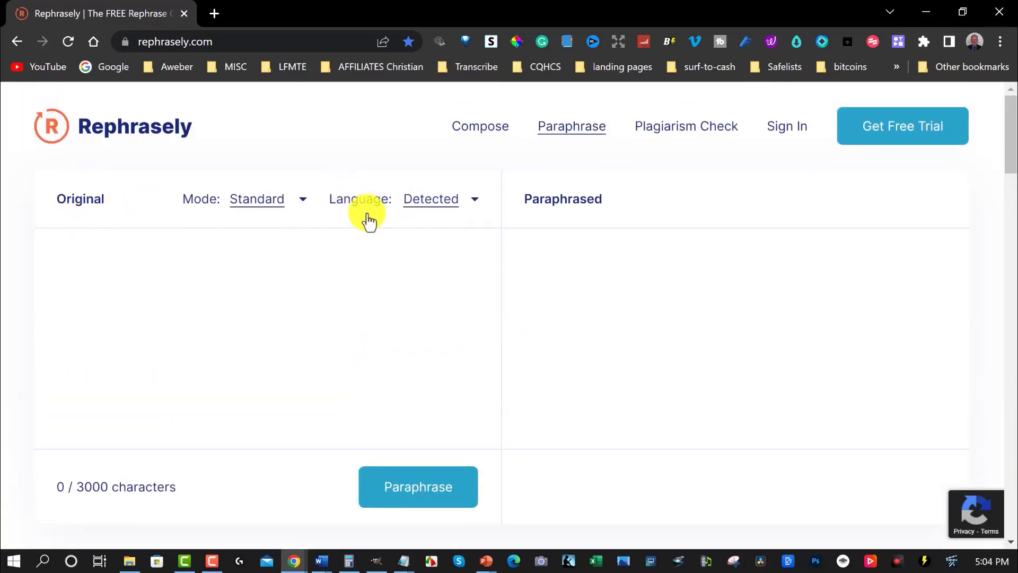
# Step: Browse the input languages, keep Detected, and bring up the Word ebook document
pyautogui.click(476, 202)
pyautogui.scroll(-1, 549, 268)
pyautogui.scroll(-20, 549, 268)
pyautogui.scroll(10, 549, 268)
pyautogui.scroll(10, 550, 268)
pyautogui.click(182, 276)
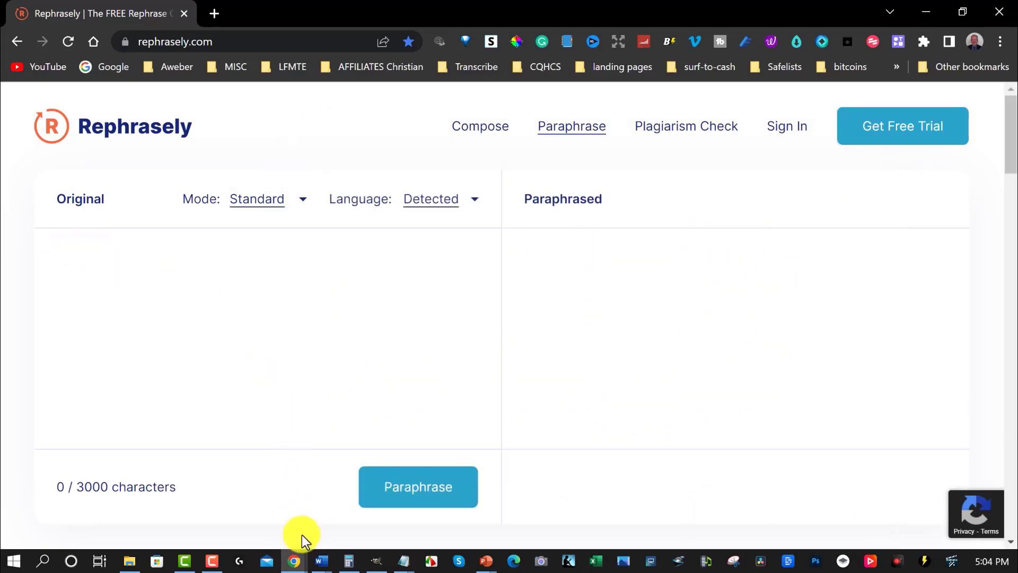
pyautogui.click(328, 482)
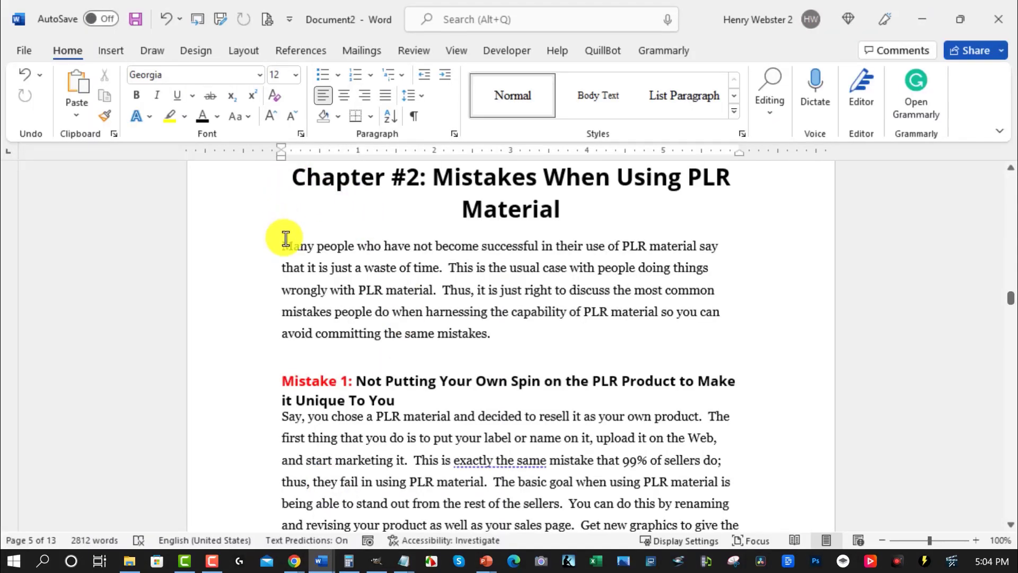
# Step: Copy the chapter text from 'Many people' through Mistake 10 (1047 words), then minimize Word
pyautogui.moveTo(284, 248); pyautogui.dragTo(731, 385)
pyautogui.scroll(-15, 562, 377)
pyautogui.scroll(-10, 561, 375)
pyautogui.scroll(-8, 559, 382)
pyautogui.scroll(-6, 556, 379)
pyautogui.scroll(-3, 555, 384)
pyautogui.scroll(3, 555, 377)
pyautogui.scroll(-1, 555, 400)
pyautogui.rightClick(501, 278)
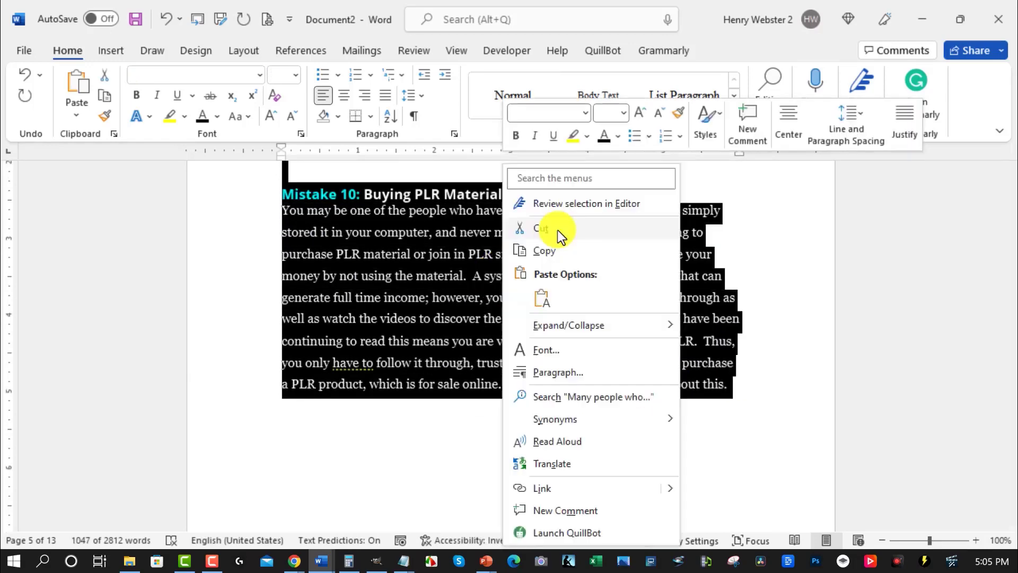
pyautogui.click(549, 248)
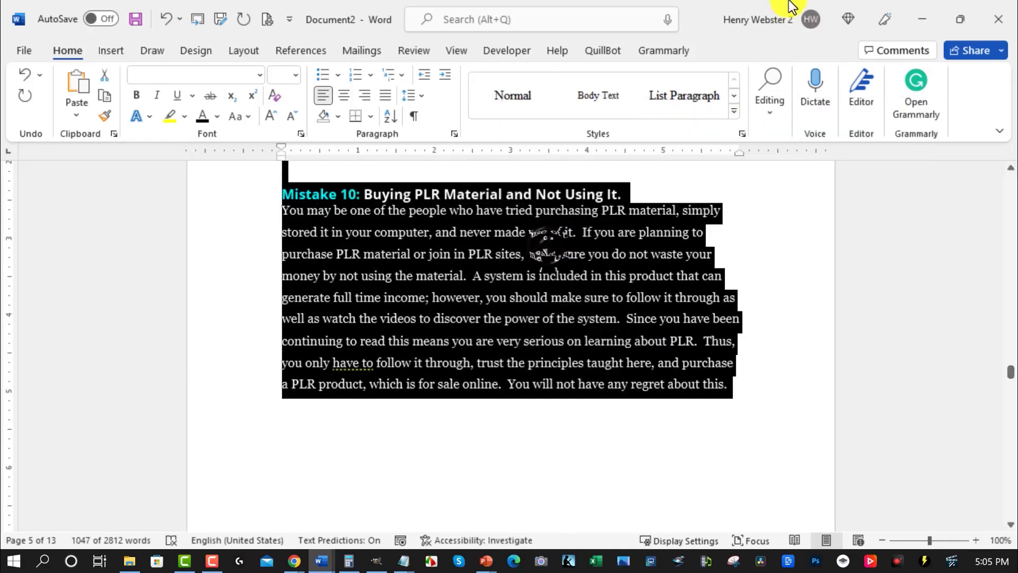
pyautogui.click(930, 10)
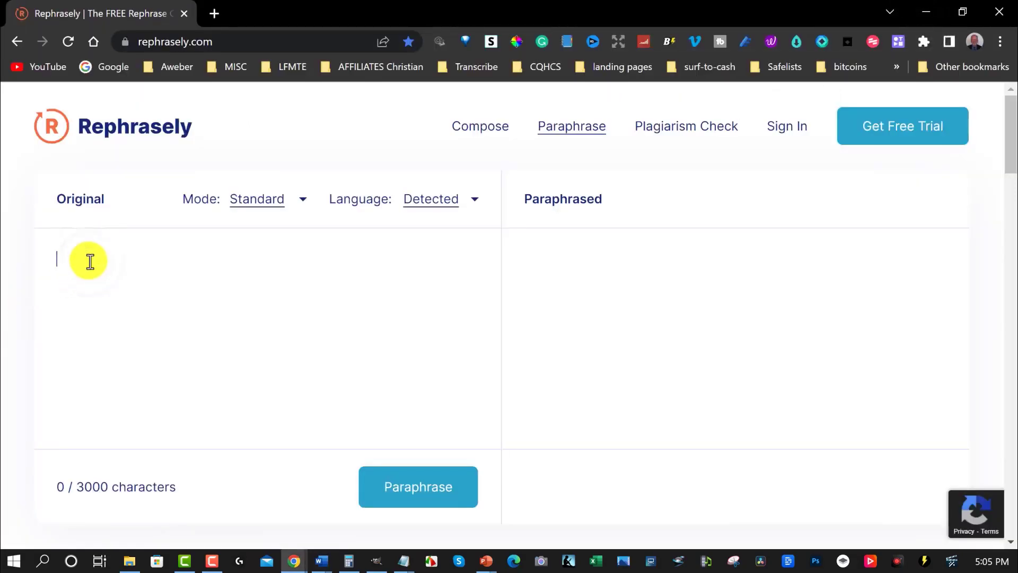
# Step: Paste the chapter as original text, delete the cut-off Mistake 5 lines to reach 2879 characters, and paraphrase
pyautogui.click(90, 261)
pyautogui.hotkey('ctrl', 'v')
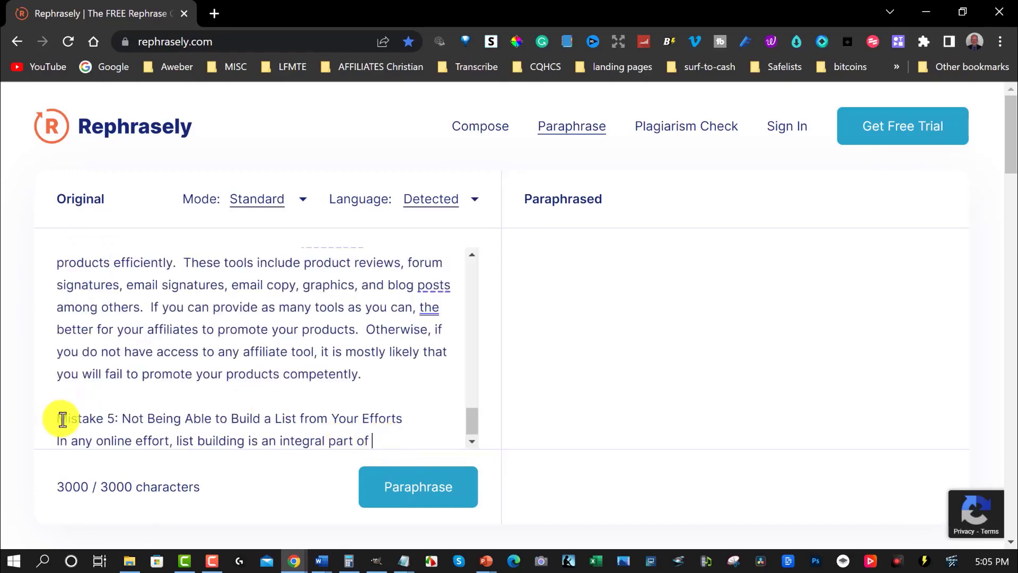
pyautogui.moveTo(58, 419); pyautogui.dragTo(396, 448)
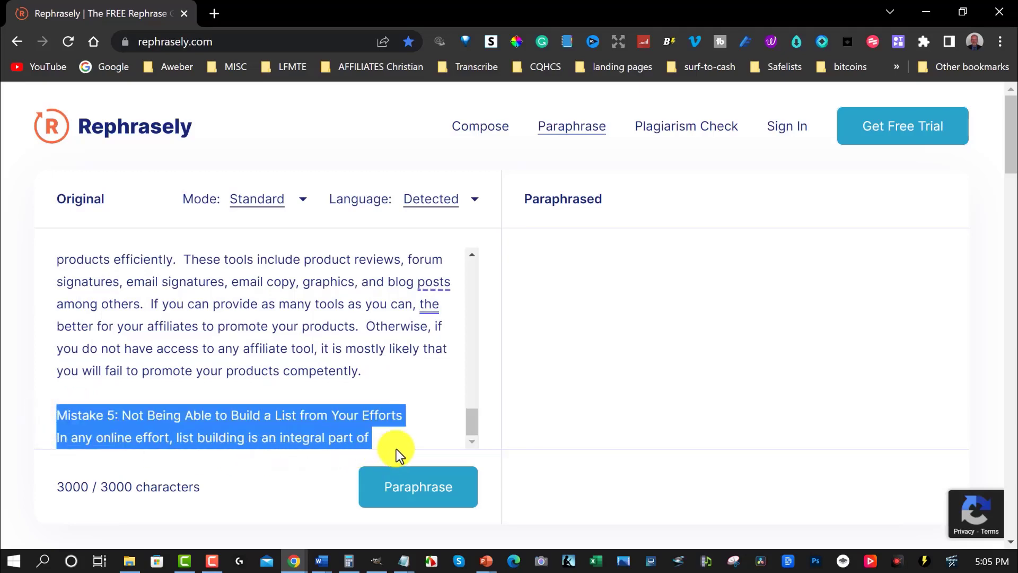
pyautogui.press('BackSpace')
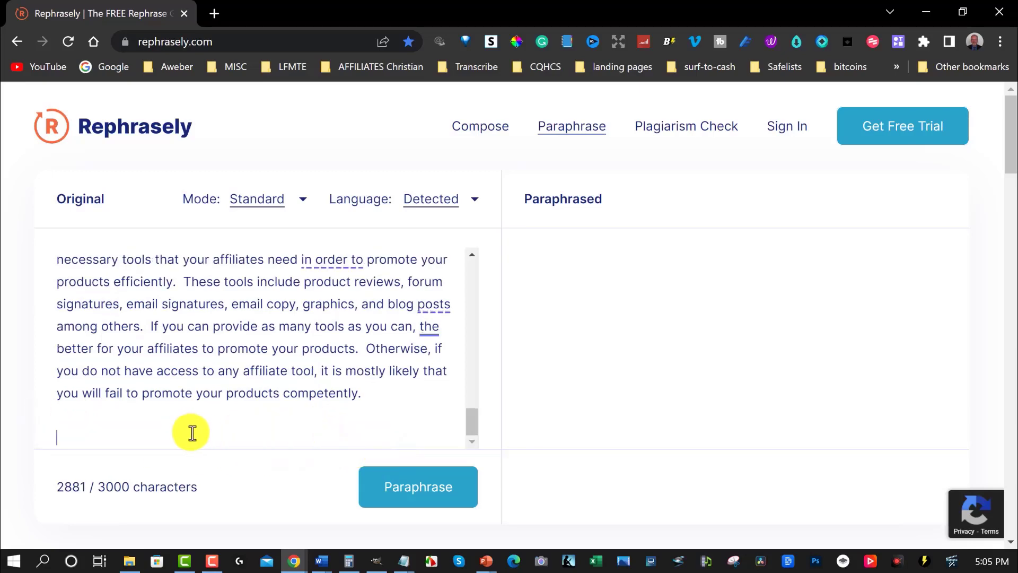
pyautogui.press('BackSpace')
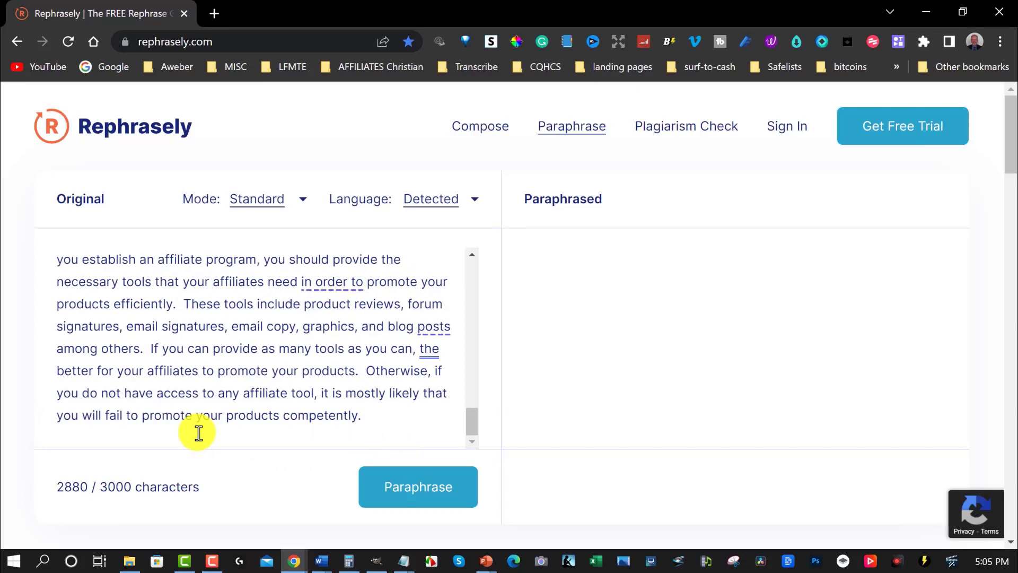
pyautogui.press('BackSpace')
pyautogui.scroll(15, 306, 391)
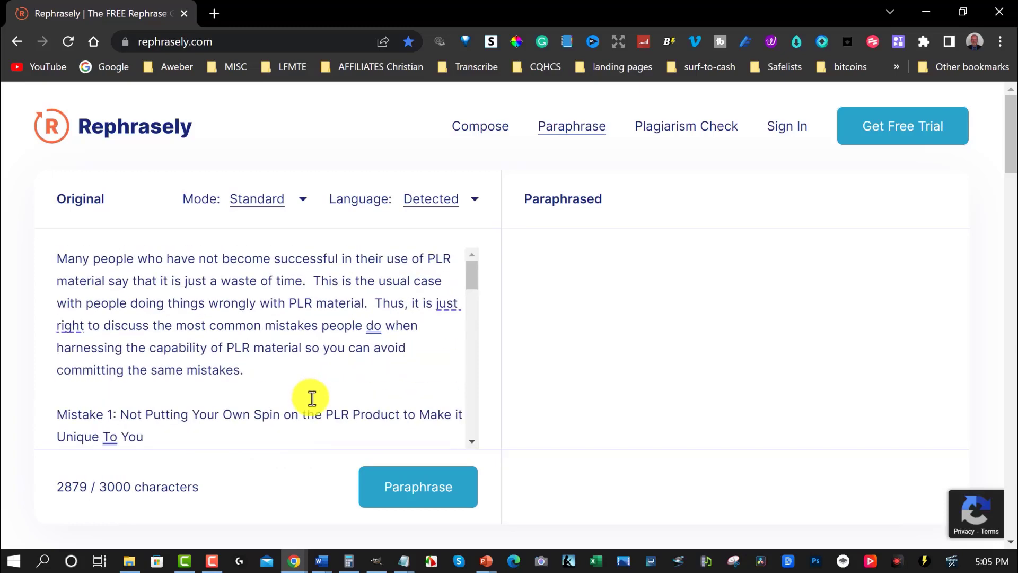
pyautogui.click(404, 488)
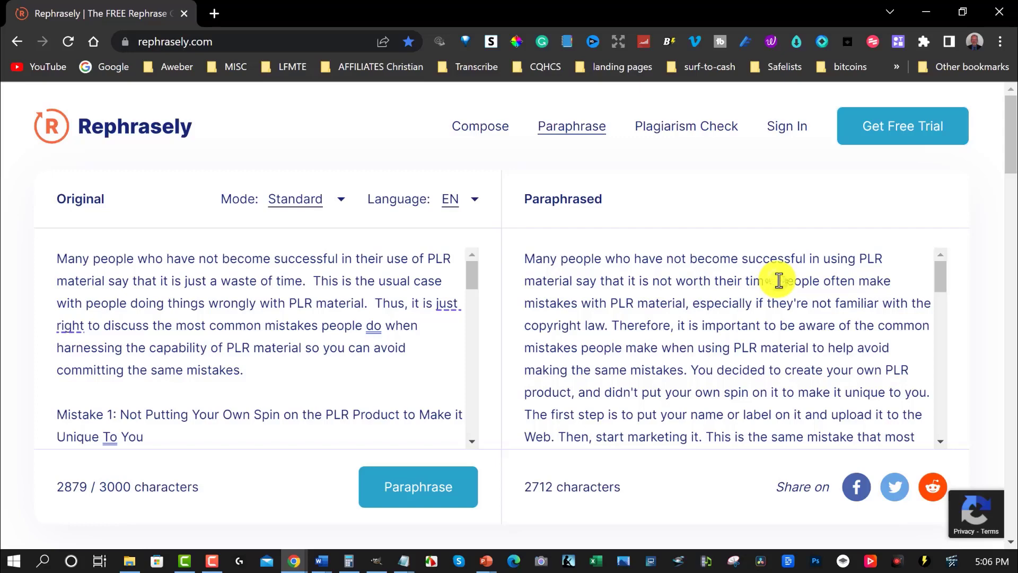
# Step: Inspect the 2712-character paraphrase, highlighting 'People' and 'copyright law.' in the output
pyautogui.moveTo(783, 281); pyautogui.dragTo(821, 283)
pyautogui.rightClick(798, 279)
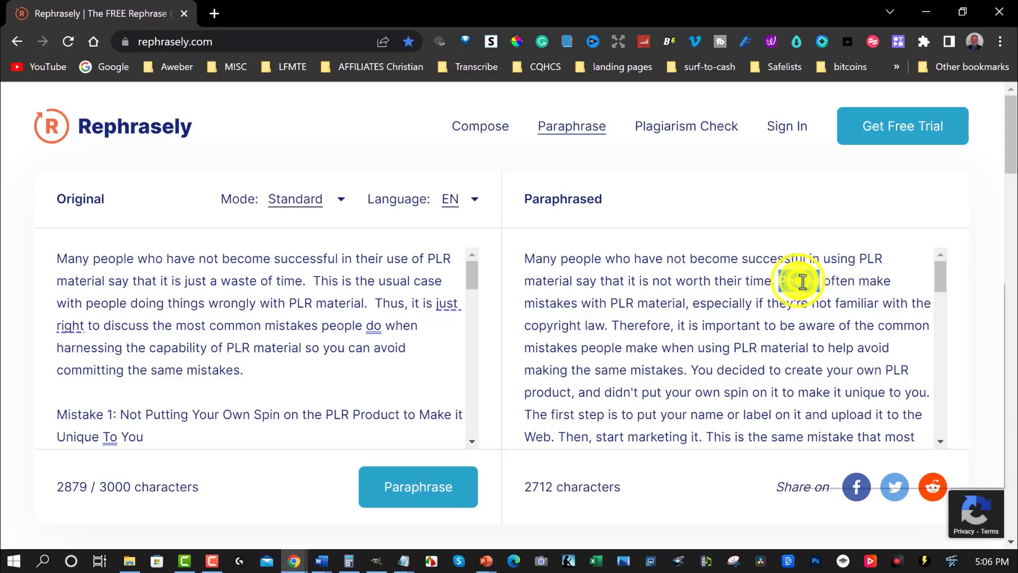
pyautogui.click(778, 282)
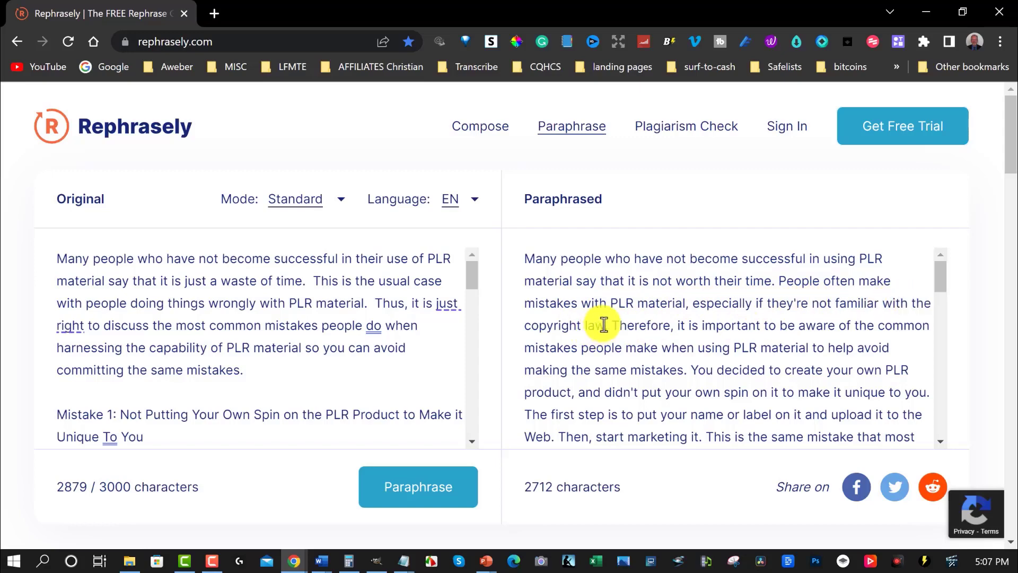
pyautogui.moveTo(609, 325); pyautogui.dragTo(526, 326)
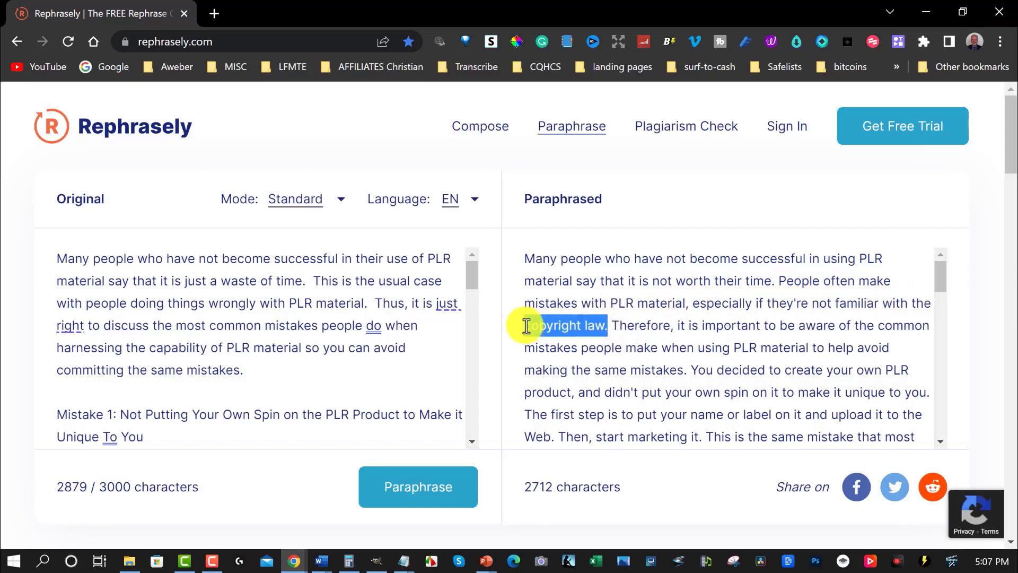
# Step: Re-paraphrase for a 2582-character result, read it through, and select the paraphrased text
pyautogui.click(414, 488)
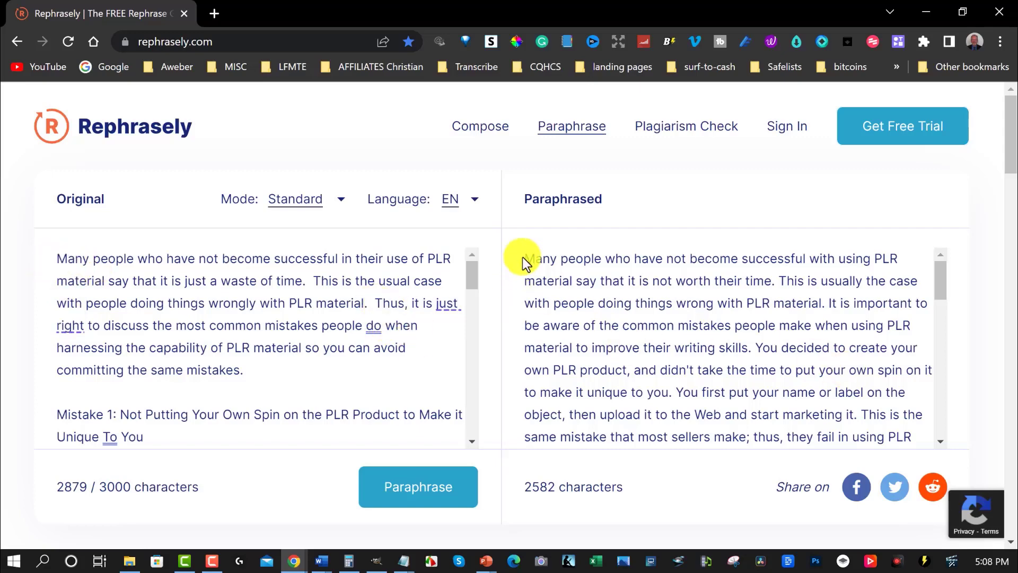
pyautogui.scroll(-2, 821, 321)
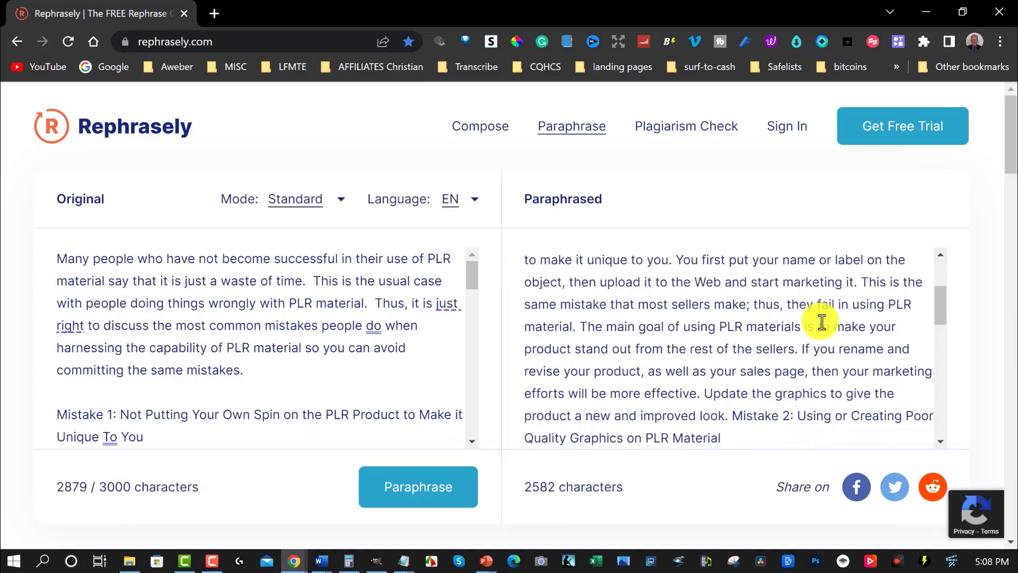
pyautogui.scroll(-6, 821, 322)
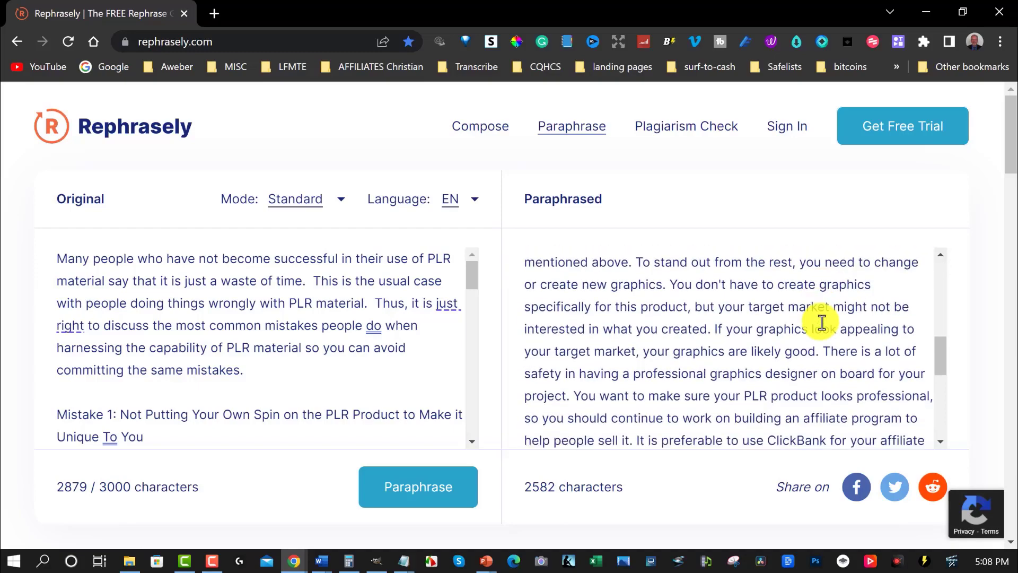
pyautogui.scroll(-3, 822, 322)
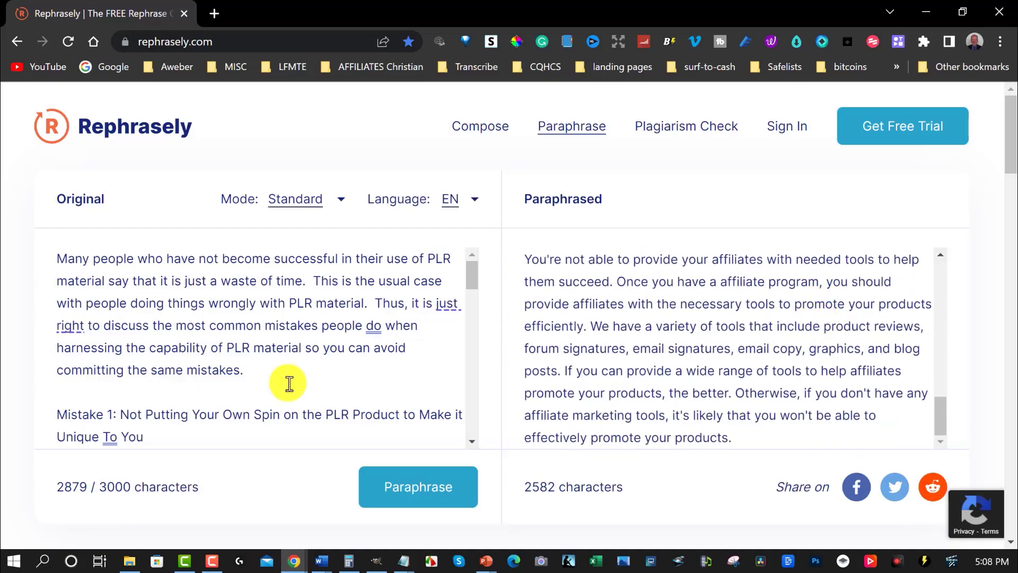
pyautogui.scroll(-10, 245, 360)
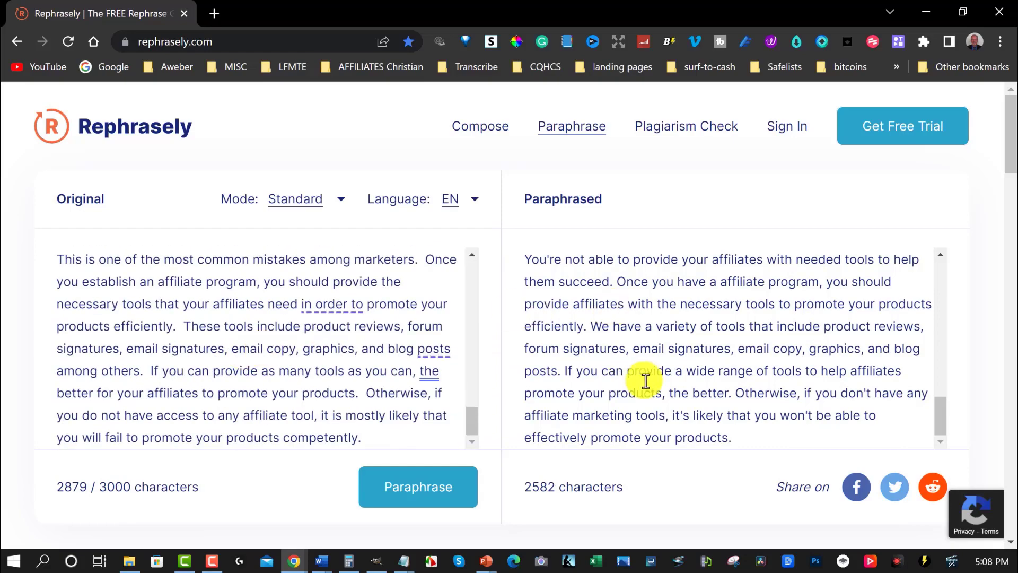
pyautogui.moveTo(735, 438); pyautogui.dragTo(509, 240)
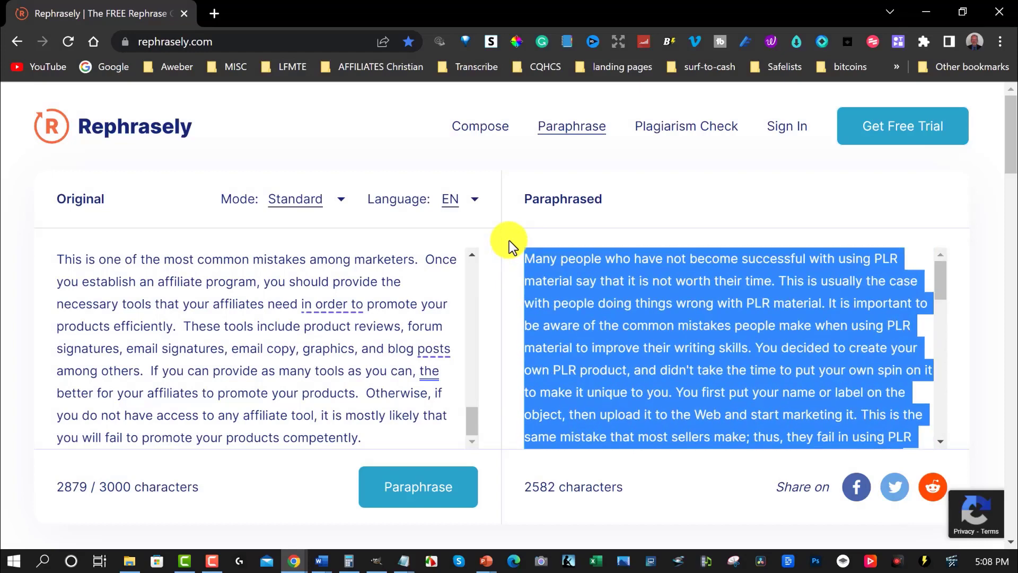
# Step: Clear the paraphrase selection and go to the Compose tool
pyautogui.click(539, 301)
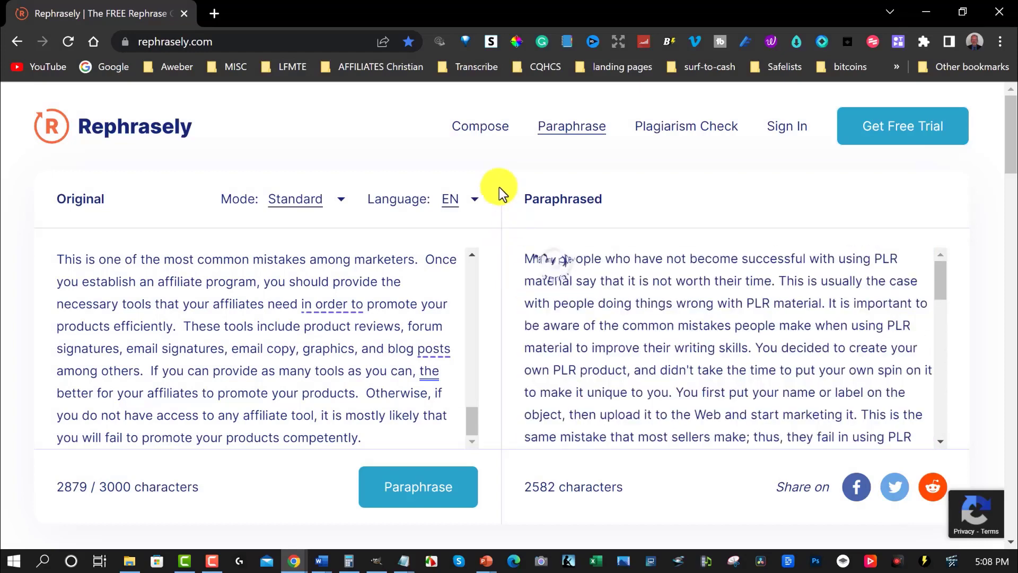
pyautogui.click(467, 135)
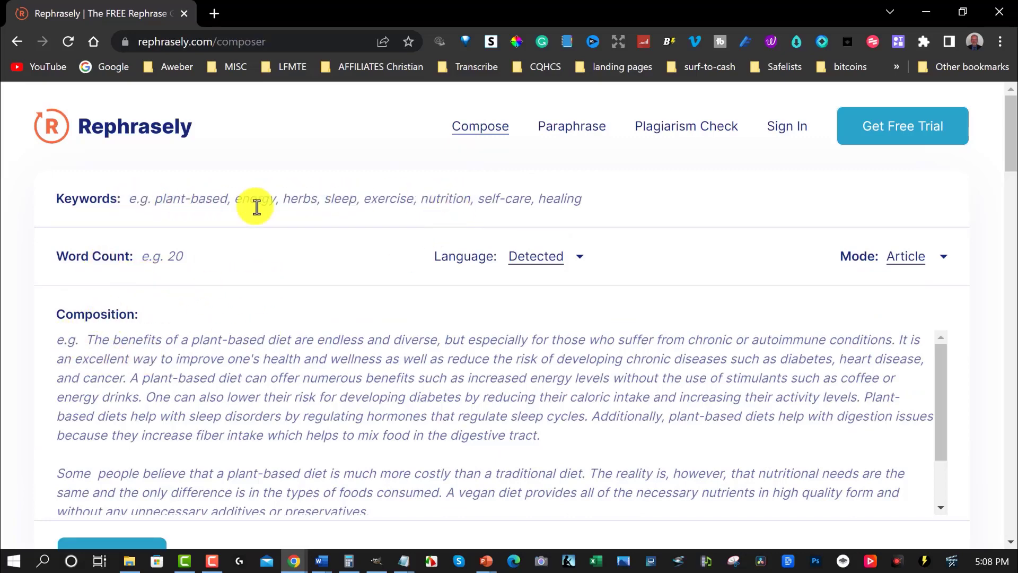
pyautogui.scroll(-2, 259, 229)
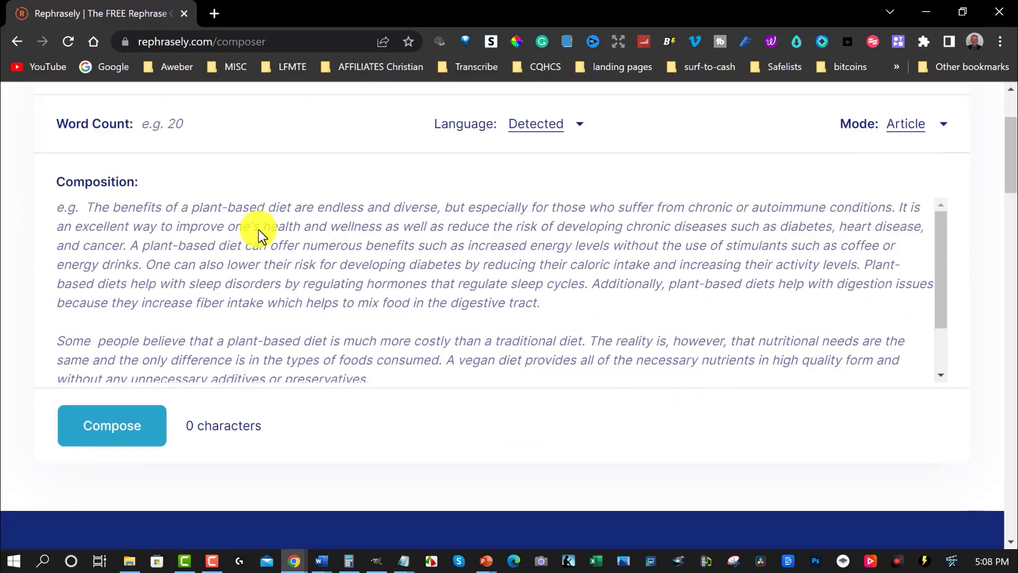
pyautogui.scroll(2, 259, 229)
# Step: Enter keywords 'private label right articles, private label rights or plr for short,' and request a composition
pyautogui.click(138, 200)
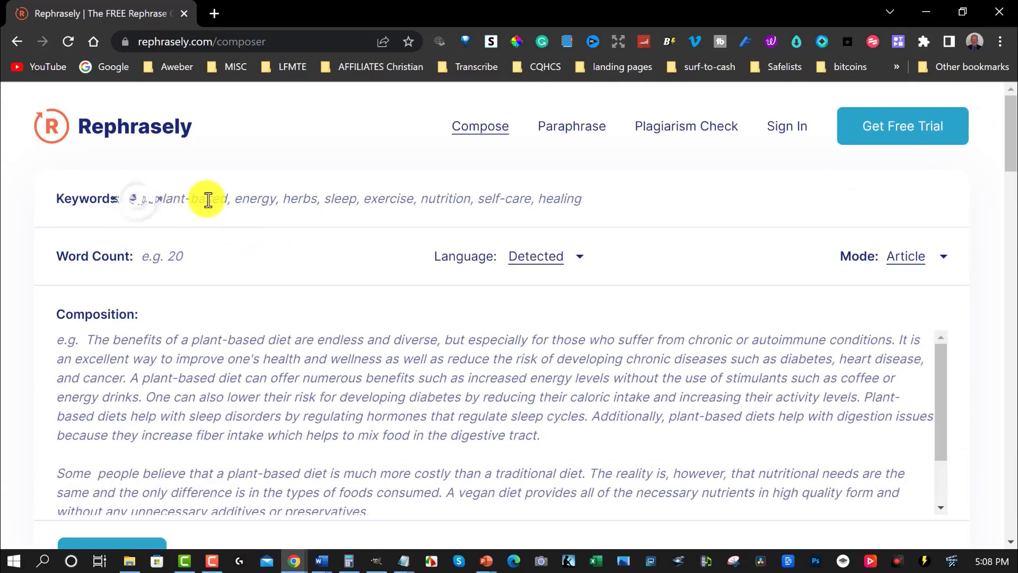
pyautogui.write('pri')
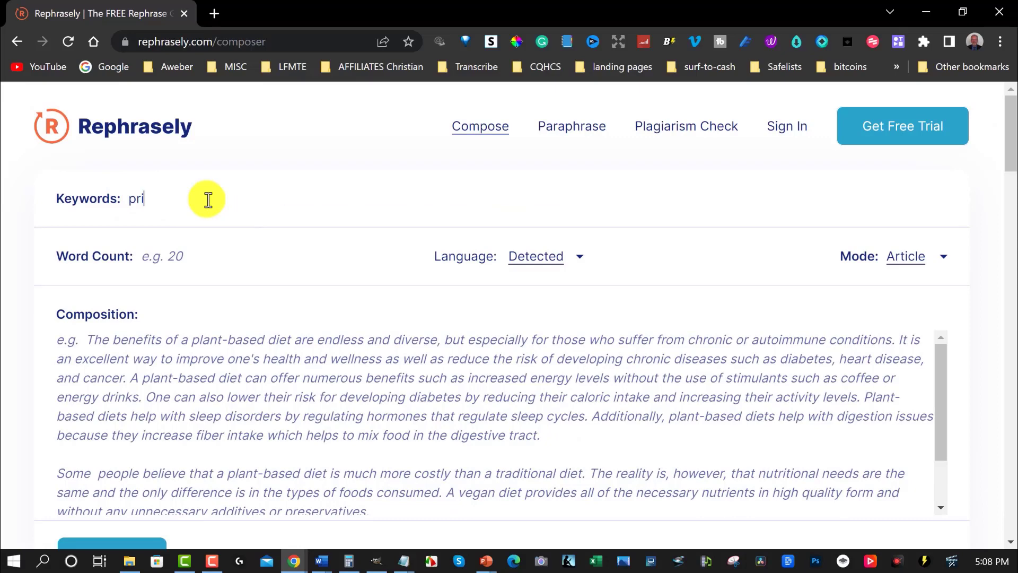
pyautogui.write('vate label right articles, private label rights or plr for short,')
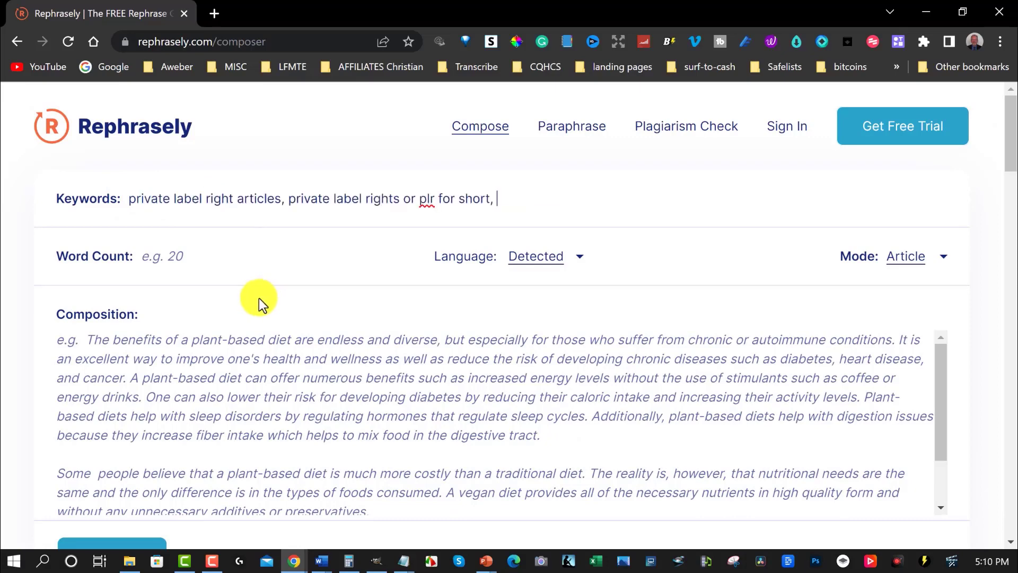
pyautogui.scroll(-3, 272, 284)
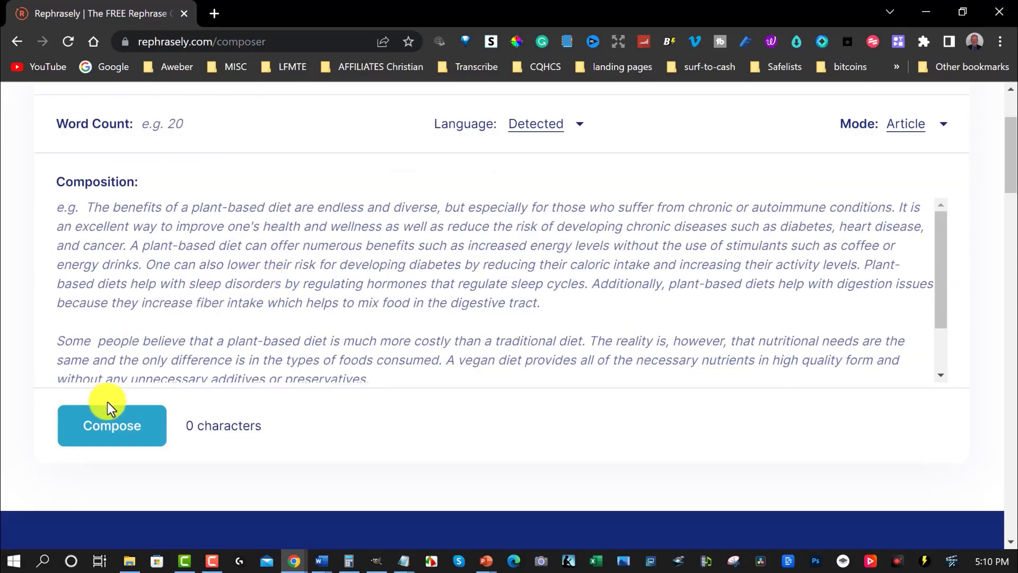
pyautogui.scroll(3, 286, 346)
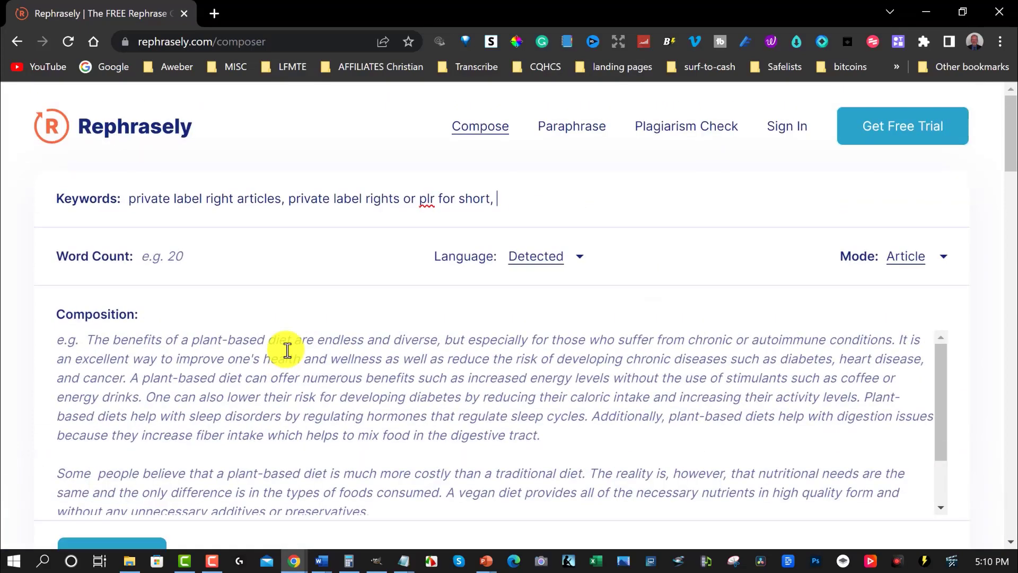
pyautogui.scroll(-6, 284, 345)
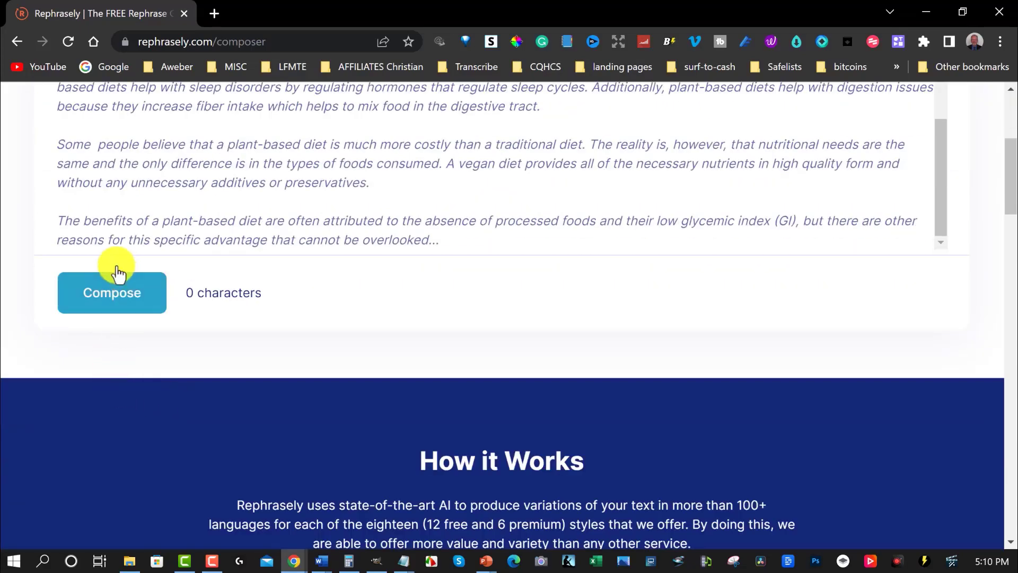
pyautogui.click(100, 293)
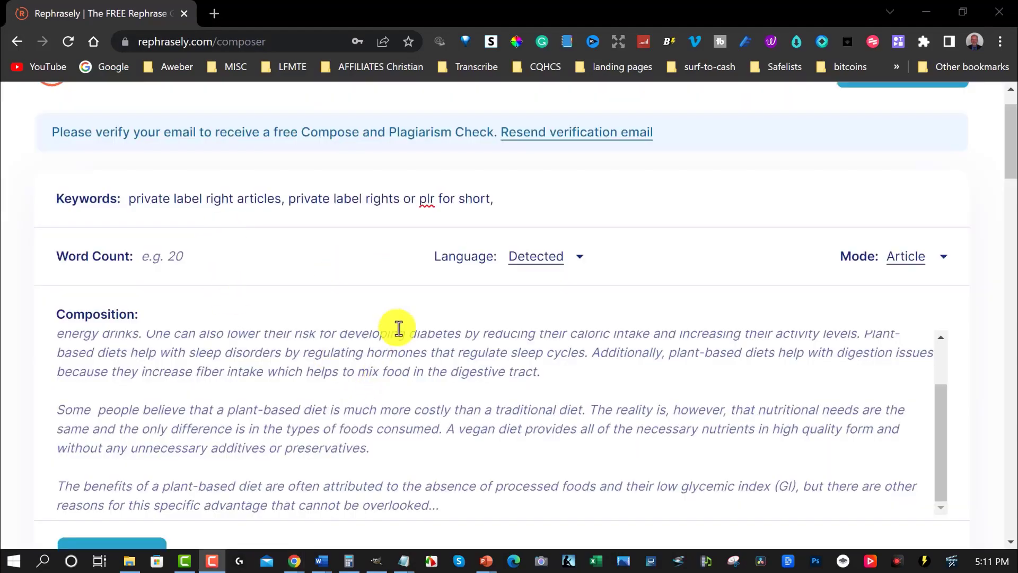
# Step: Request the composition again after signing up, bringing up the Unlock Your Writing plans
pyautogui.scroll(-6, 395, 330)
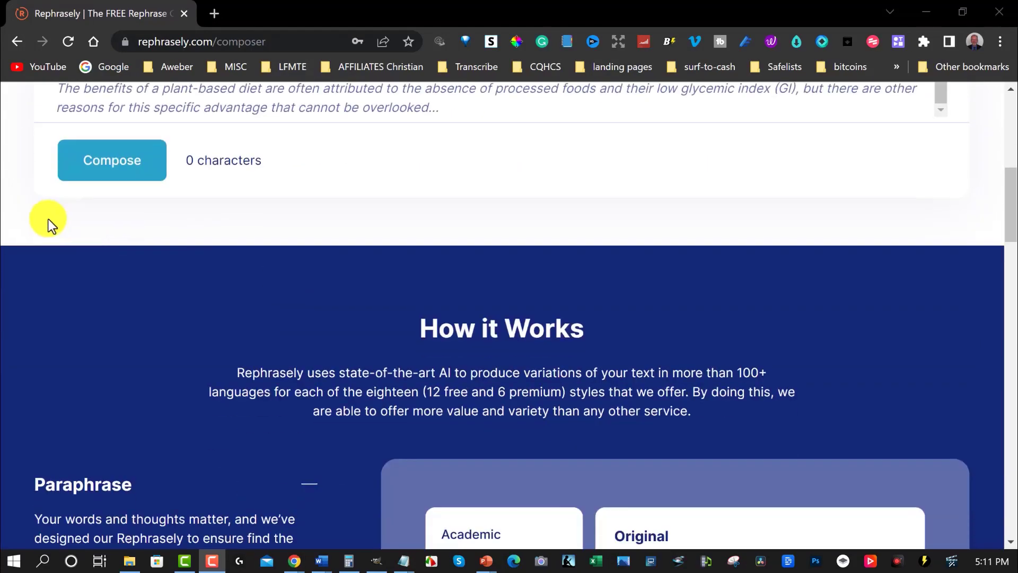
pyautogui.click(84, 165)
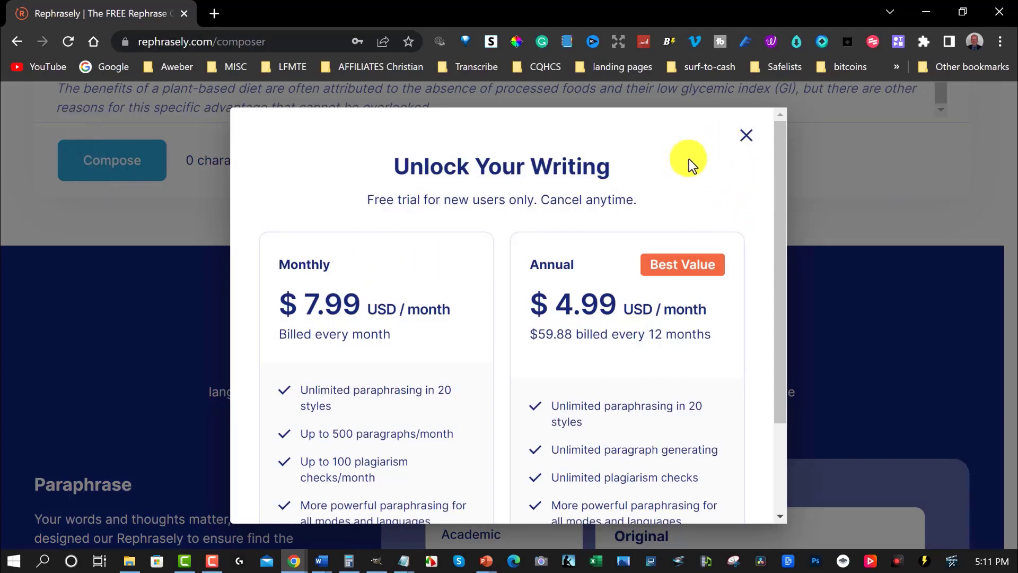
# Step: Compare the $7.99 monthly and $4.99 annual ($59.88 yearly) prices, then close the plans dialog
pyautogui.moveTo(779, 157); pyautogui.dragTo(765, 221)
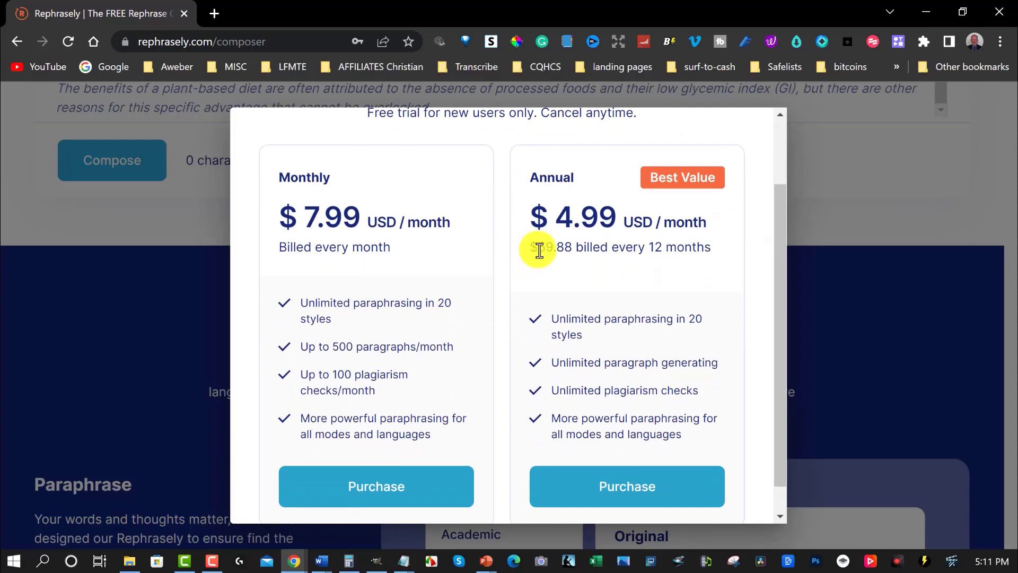
pyautogui.moveTo(539, 250); pyautogui.dragTo(573, 250)
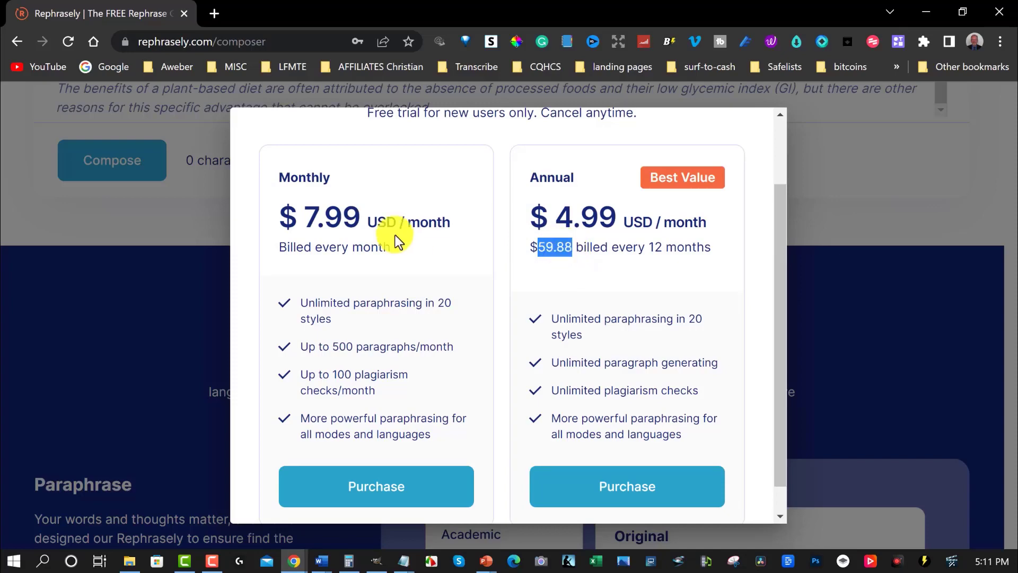
pyautogui.moveTo(303, 214); pyautogui.dragTo(384, 217)
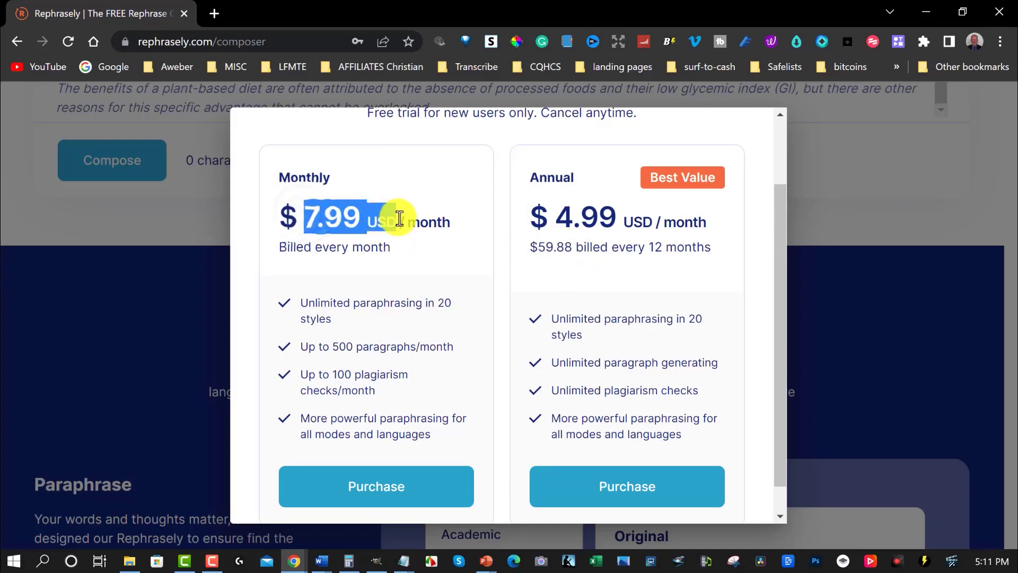
pyautogui.moveTo(548, 218); pyautogui.dragTo(615, 220)
pyautogui.scroll(-1, 621, 326)
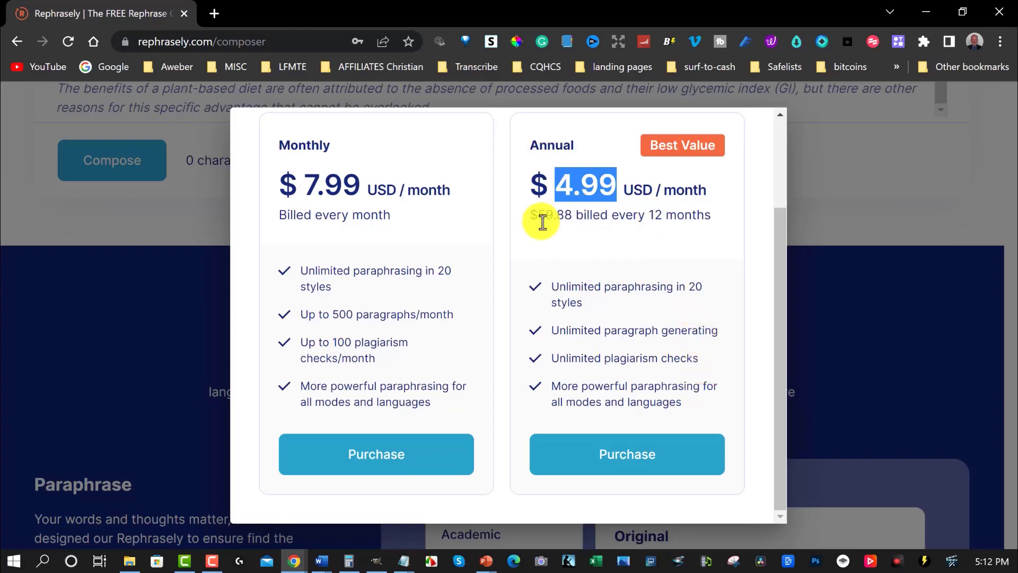
pyautogui.moveTo(535, 217); pyautogui.dragTo(573, 214)
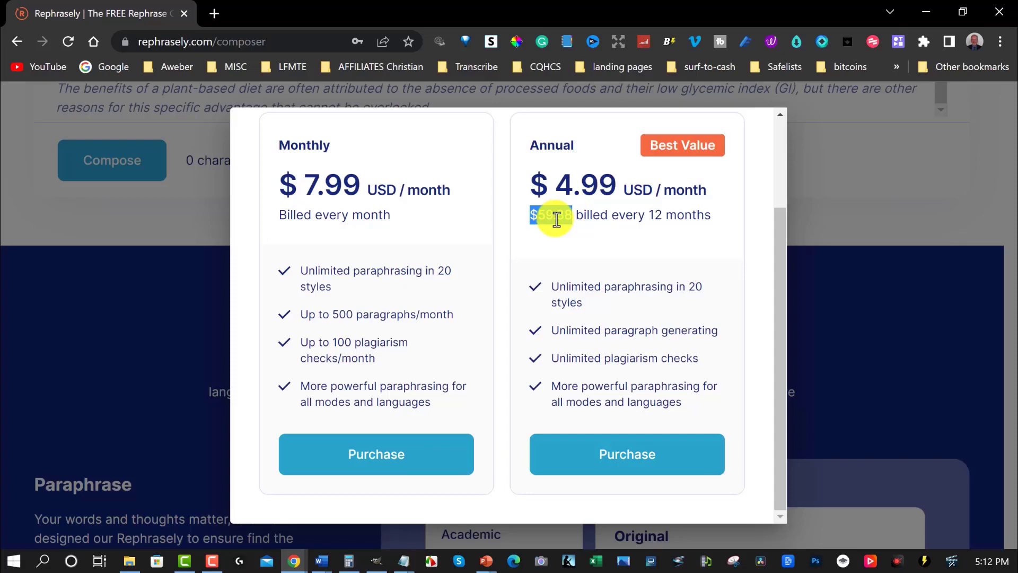
pyautogui.click(870, 158)
# Step: Back on the Paraphrase page, paste and paraphrase the ebook text, then go to Plagiarism Check
pyautogui.scroll(8, 777, 186)
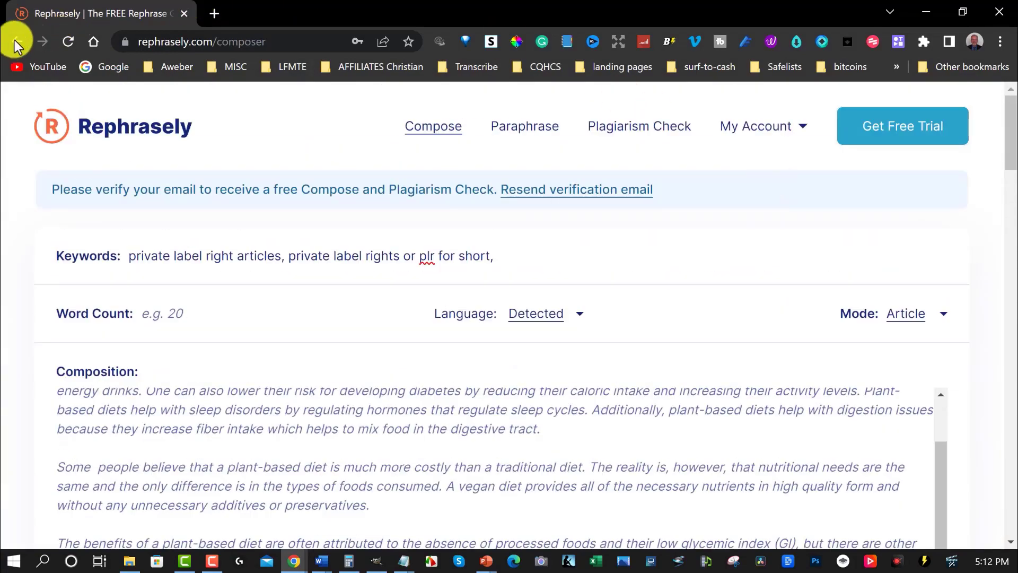
pyautogui.click(14, 42)
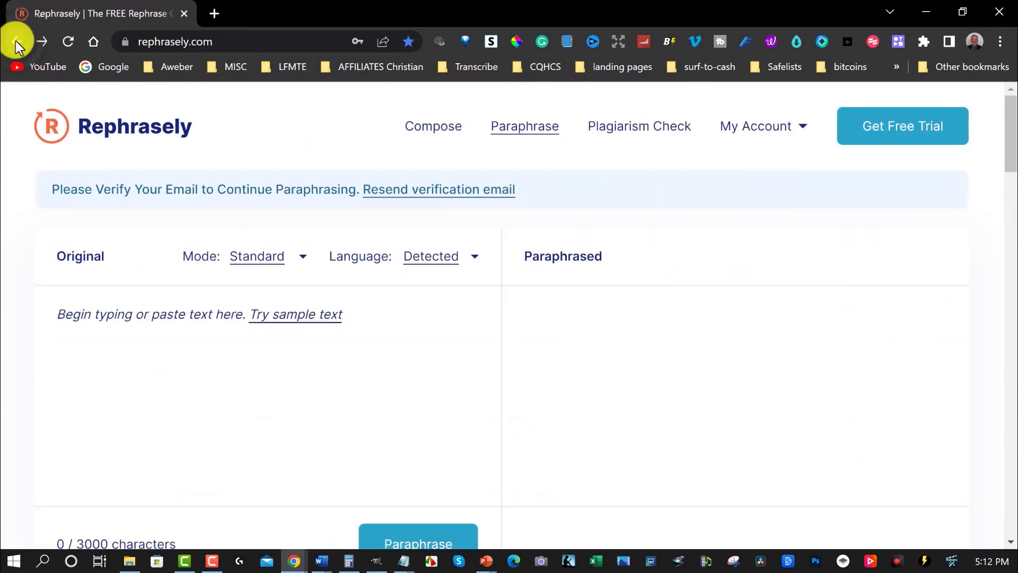
pyautogui.click(60, 315)
pyautogui.hotkey('ctrl', 'v')
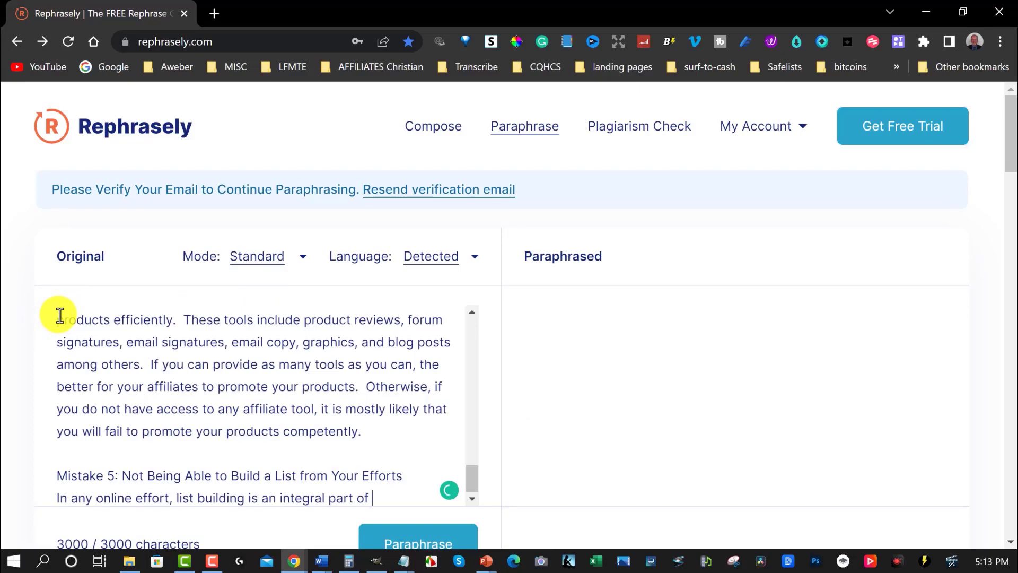
pyautogui.scroll(5, 302, 348)
pyautogui.scroll(-3, 478, 337)
pyautogui.scroll(-5, 487, 313)
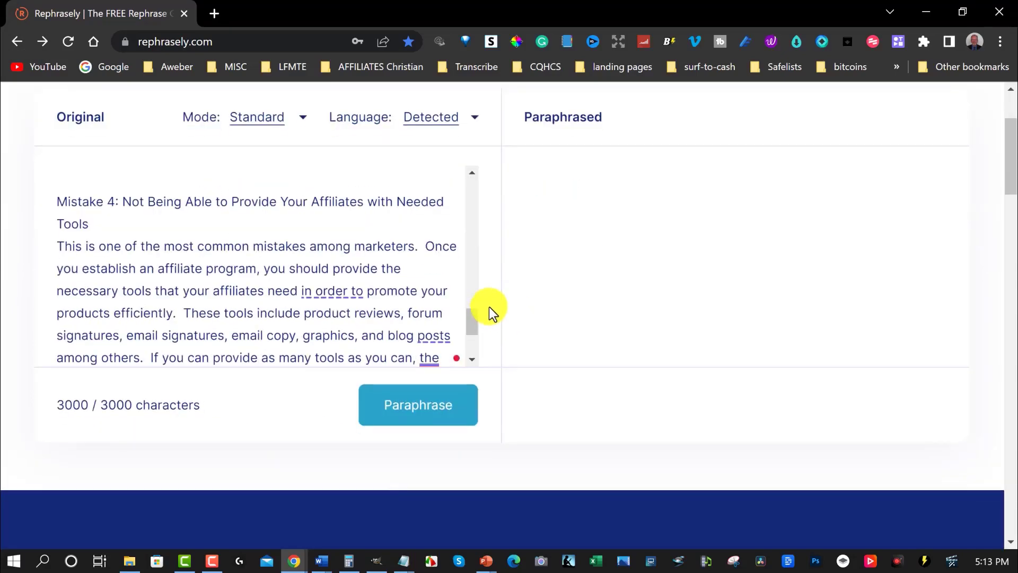
pyautogui.click(439, 280)
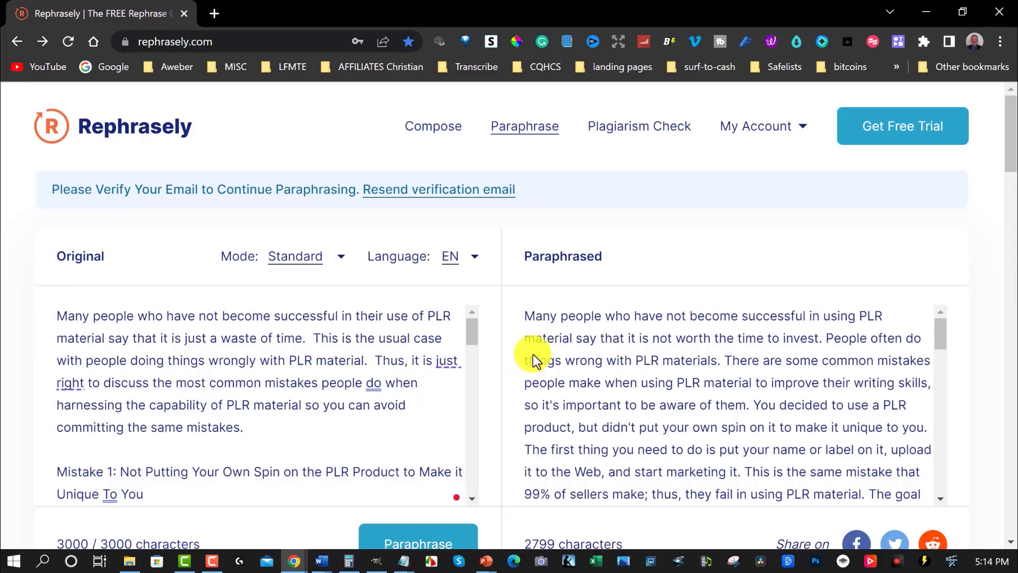
pyautogui.click(613, 127)
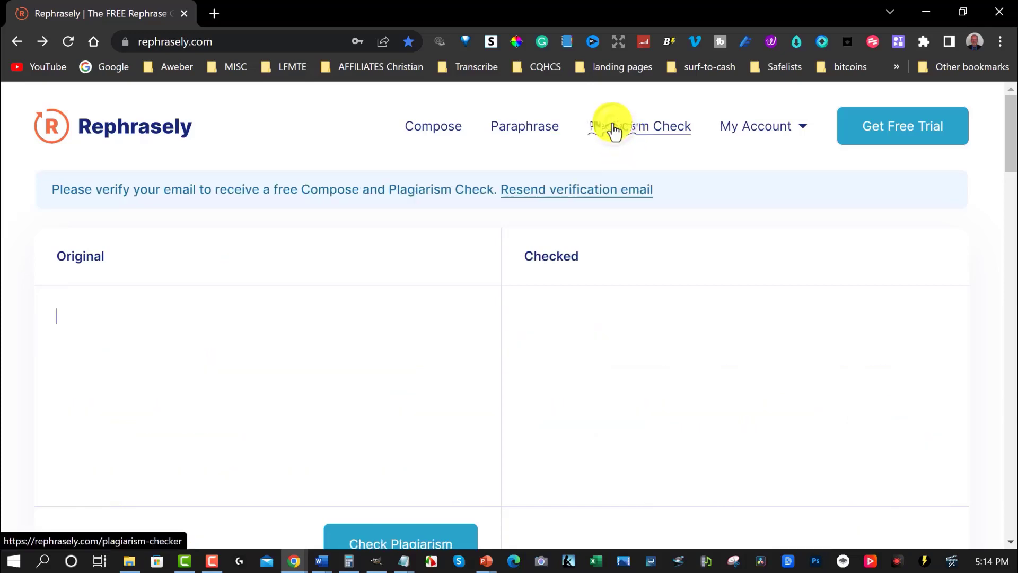
# Step: Paraphrase the pasted ebook text again into a 2561-character result, then reopen Plagiarism Check
pyautogui.click(61, 317)
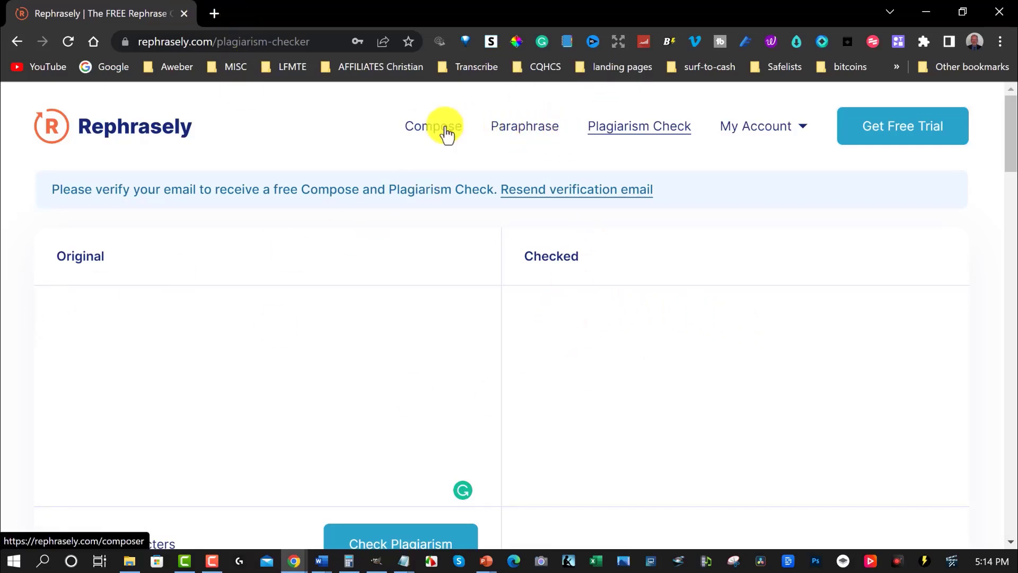
pyautogui.click(528, 139)
pyautogui.click(62, 315)
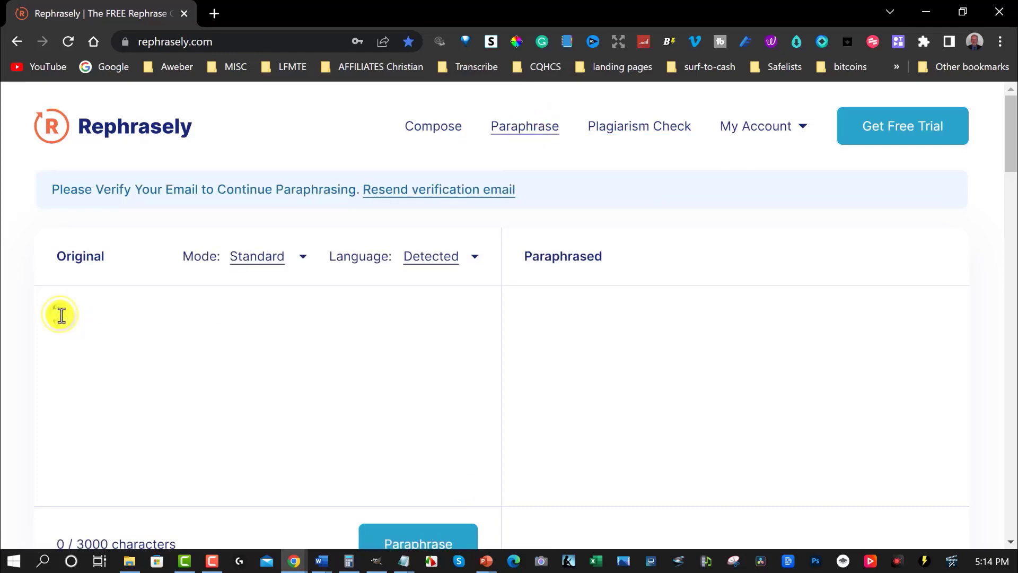
pyautogui.hotkey('ctrl', 'v')
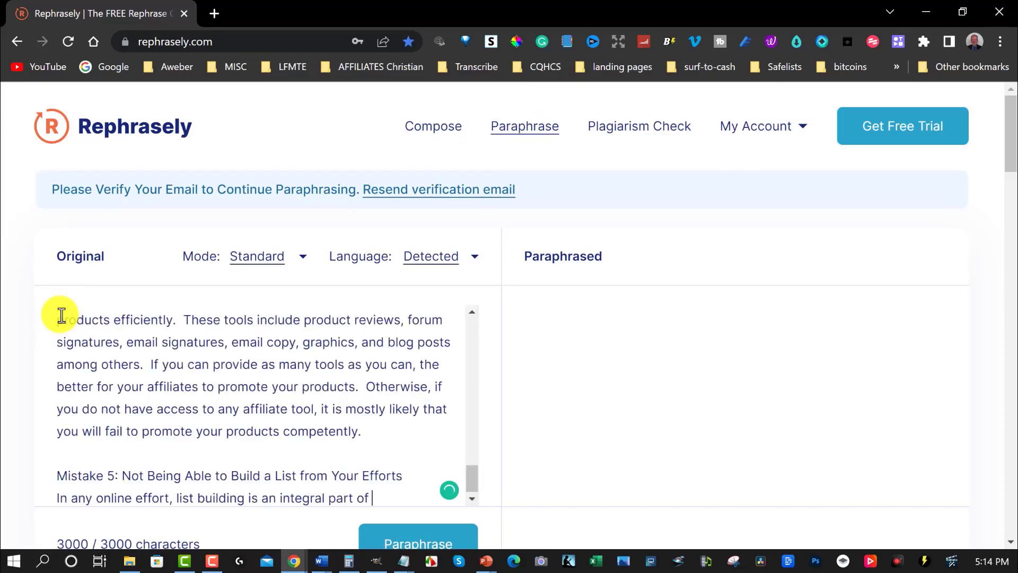
pyautogui.click(399, 563)
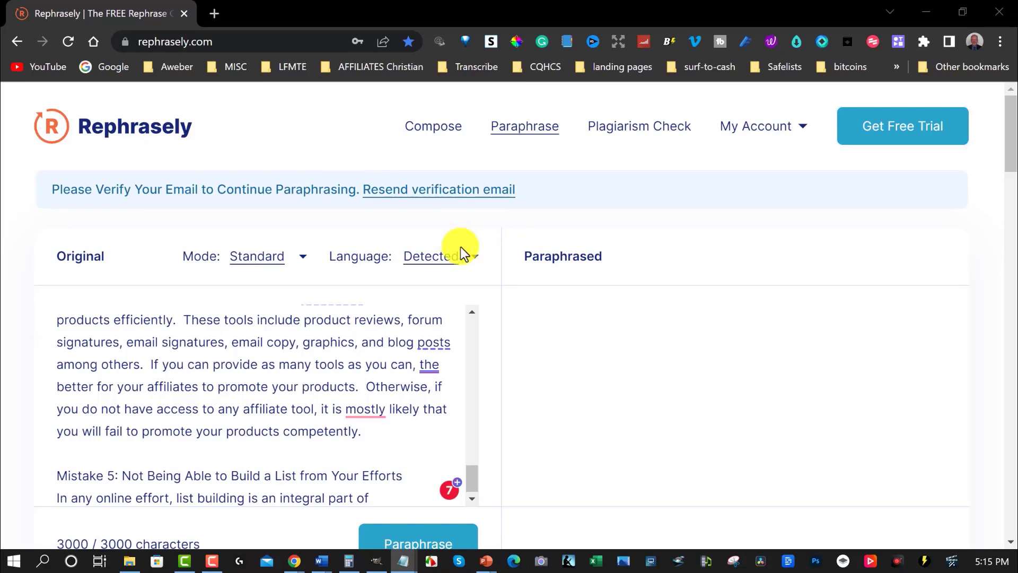
pyautogui.click(431, 537)
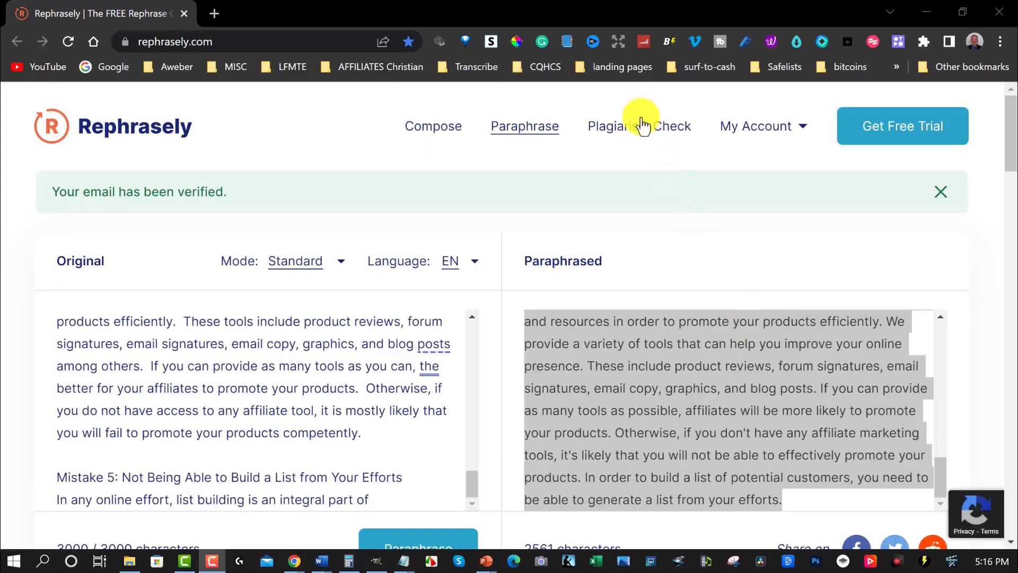
pyautogui.click(634, 133)
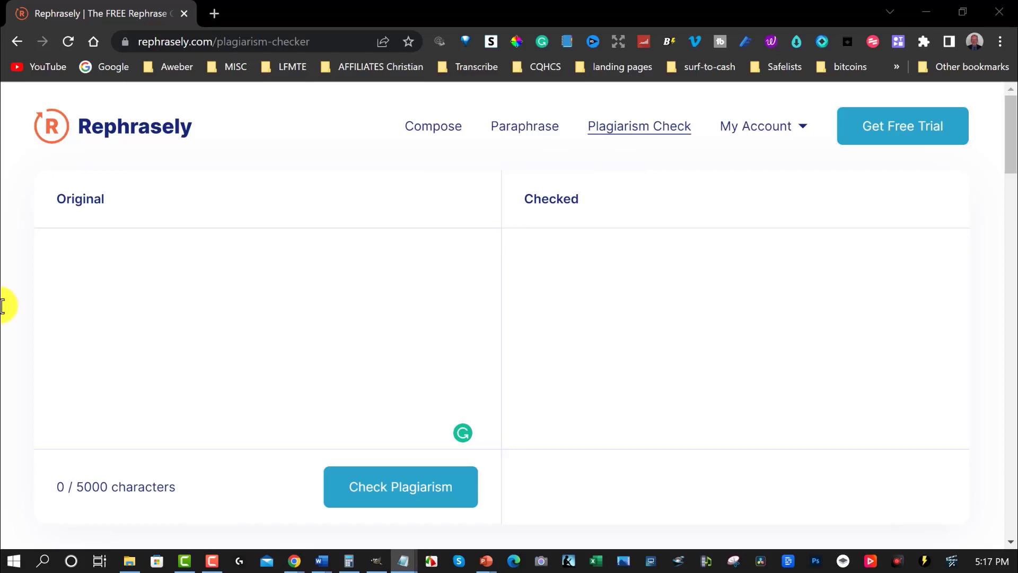
# Step: Paste the original ebook text into the checker and run a plagiarism check on it
pyautogui.click(62, 261)
pyautogui.hotkey('ctrl', 'v')
pyautogui.click(395, 483)
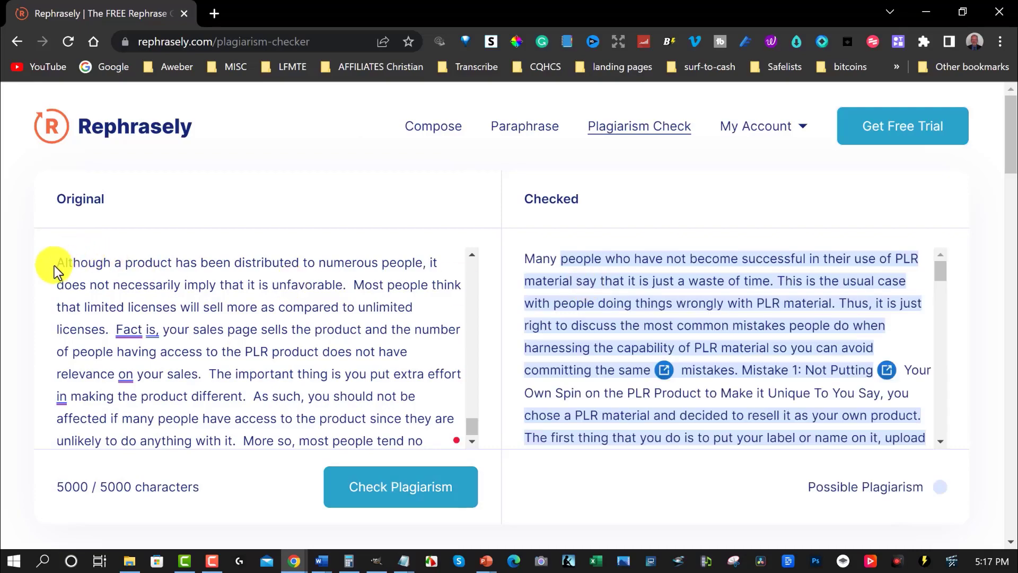
pyautogui.scroll(-5, 192, 323)
pyautogui.scroll(5, 192, 323)
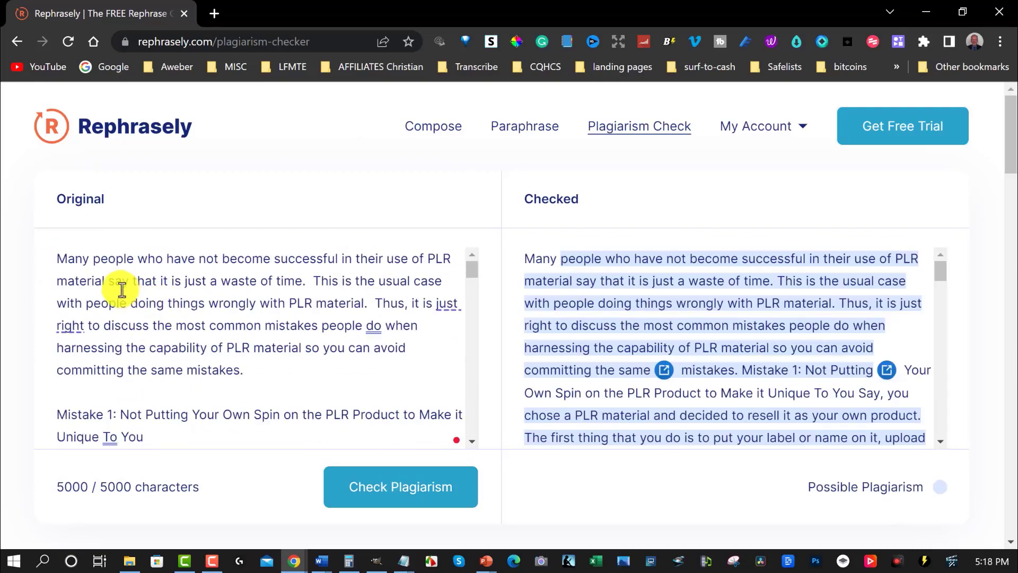
# Step: Replace the original text with the 2561-character paraphrase and run the plagiarism check again
pyautogui.moveTo(56, 256); pyautogui.dragTo(432, 427)
pyautogui.press('BackSpace')
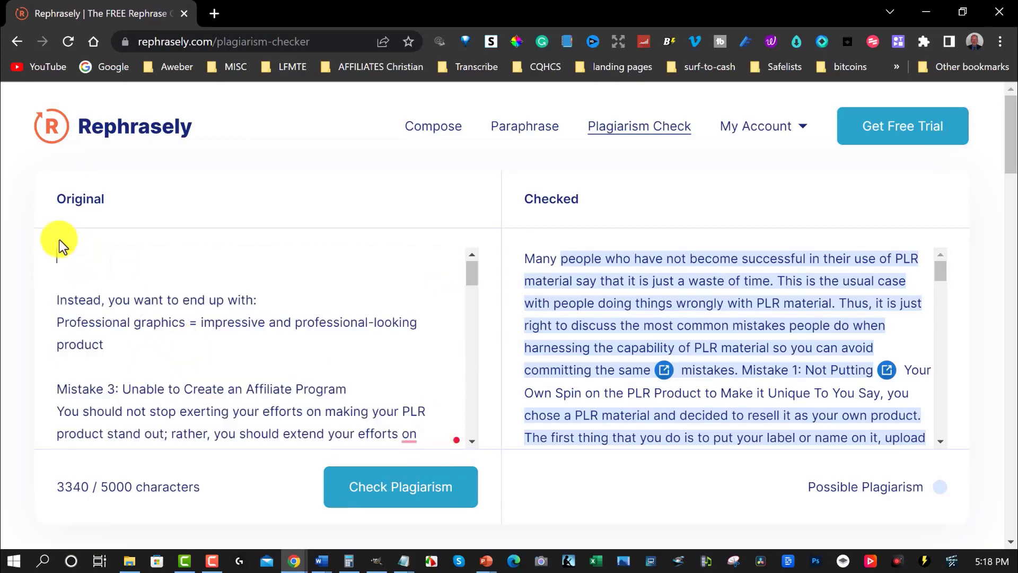
pyautogui.moveTo(87, 272); pyautogui.dragTo(464, 454)
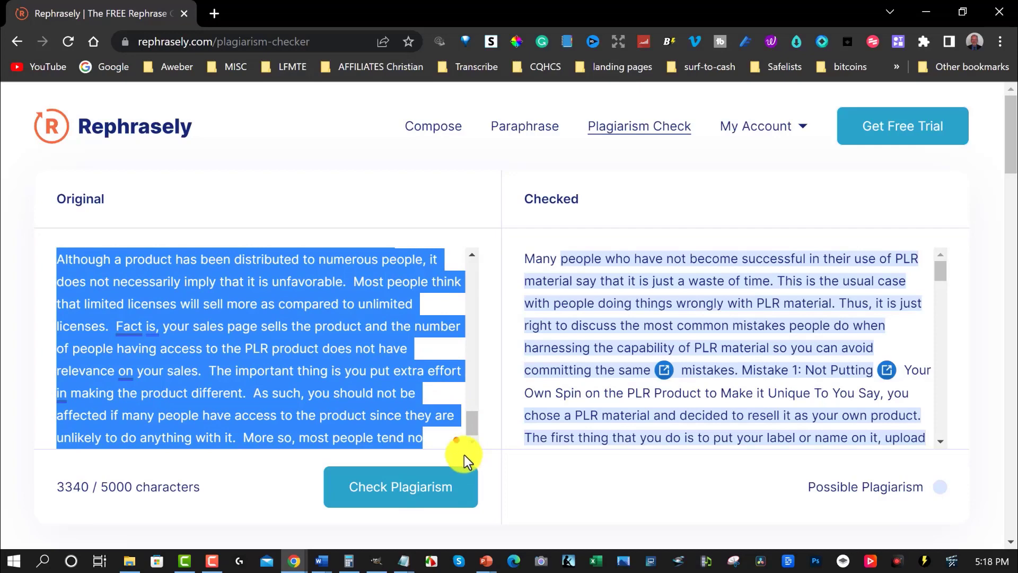
pyautogui.hotkey('ctrl', 'a')
pyautogui.press('BackSpace')
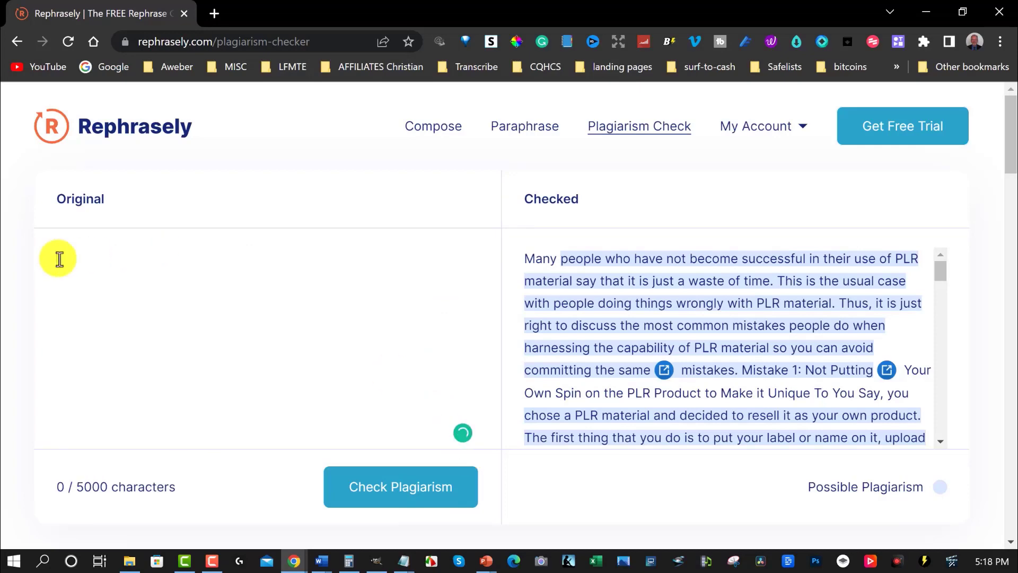
pyautogui.hotkey('ctrl', 'v')
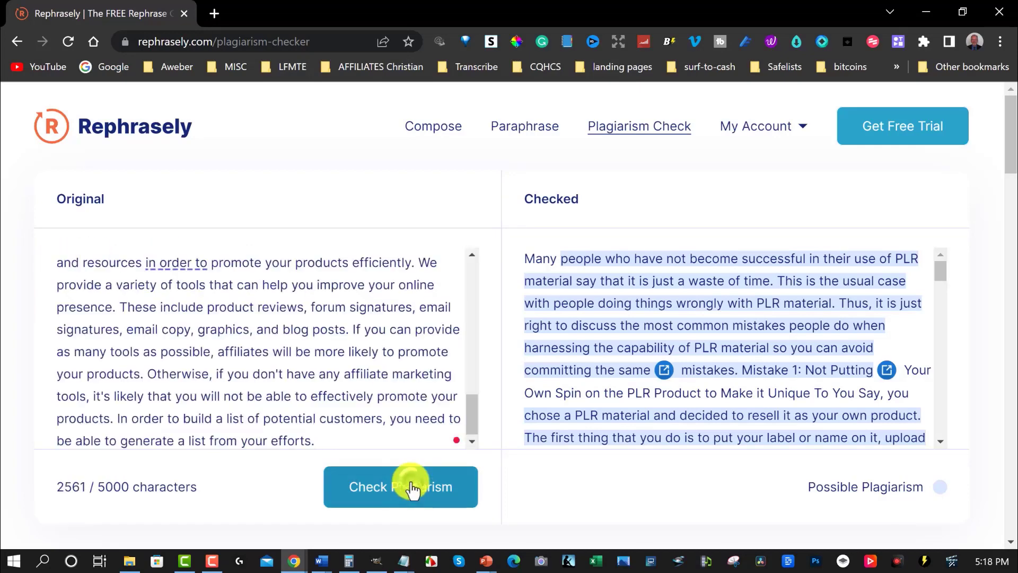
pyautogui.click(408, 484)
# Step: Dismiss the Unlock Your Writing upgrade offer, retry the paraphrase check, then dismiss the offer again
pyautogui.click(747, 136)
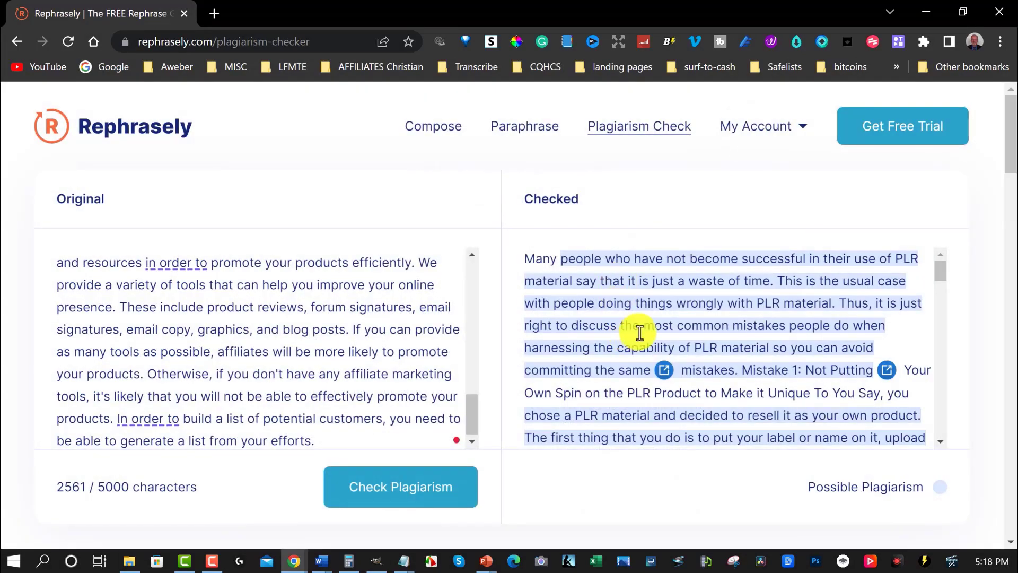
pyautogui.moveTo(941, 271); pyautogui.dragTo(962, 249)
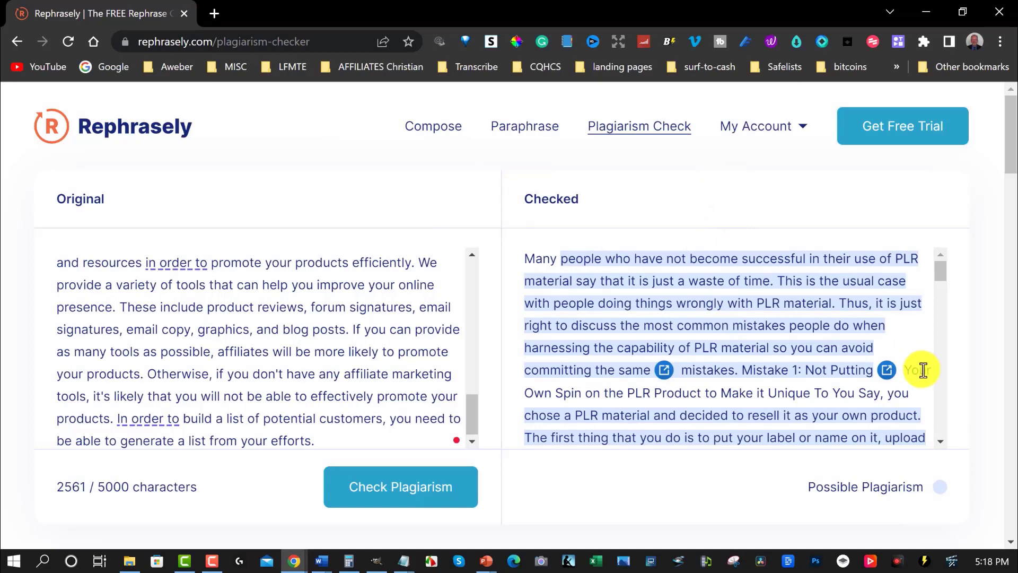
pyautogui.scroll(8, 229, 303)
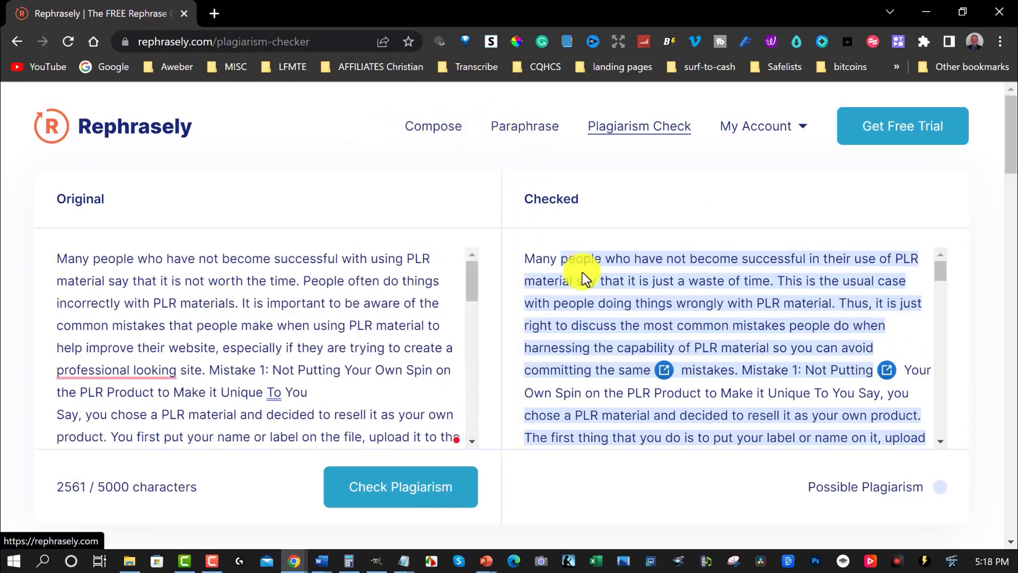
pyautogui.scroll(-2, 608, 291)
pyautogui.scroll(2, 607, 292)
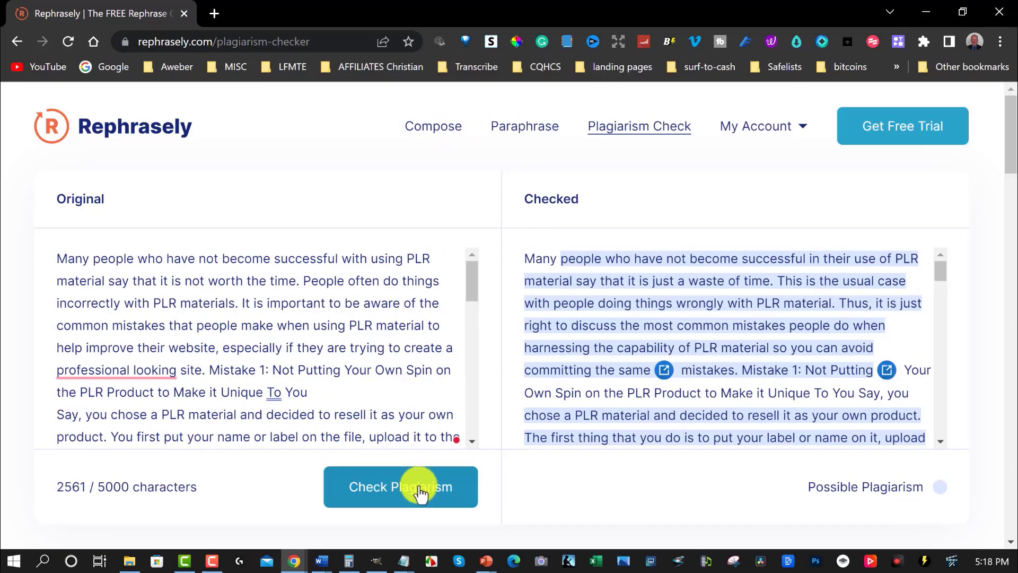
pyautogui.click(419, 486)
pyautogui.press('Escape')
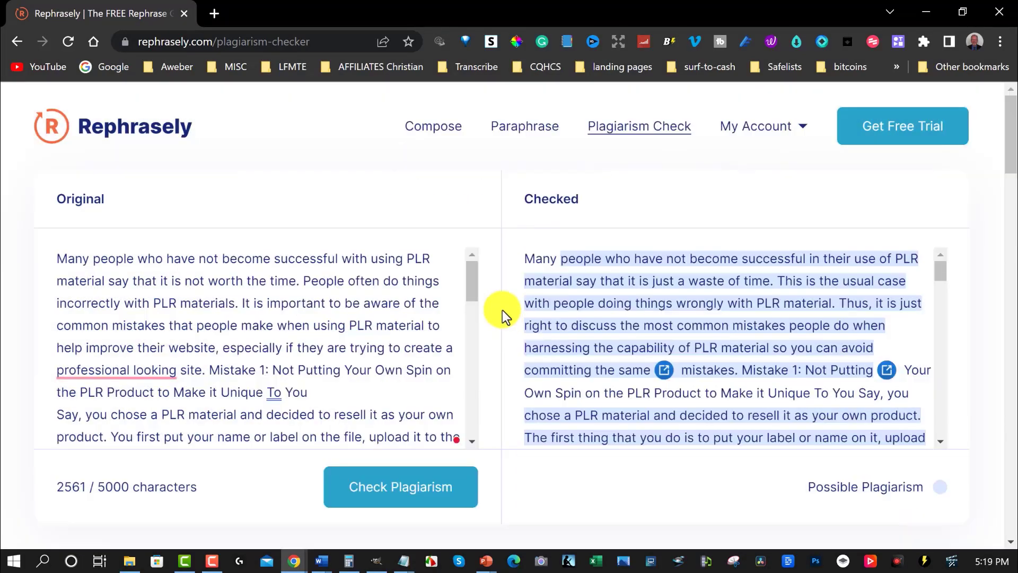